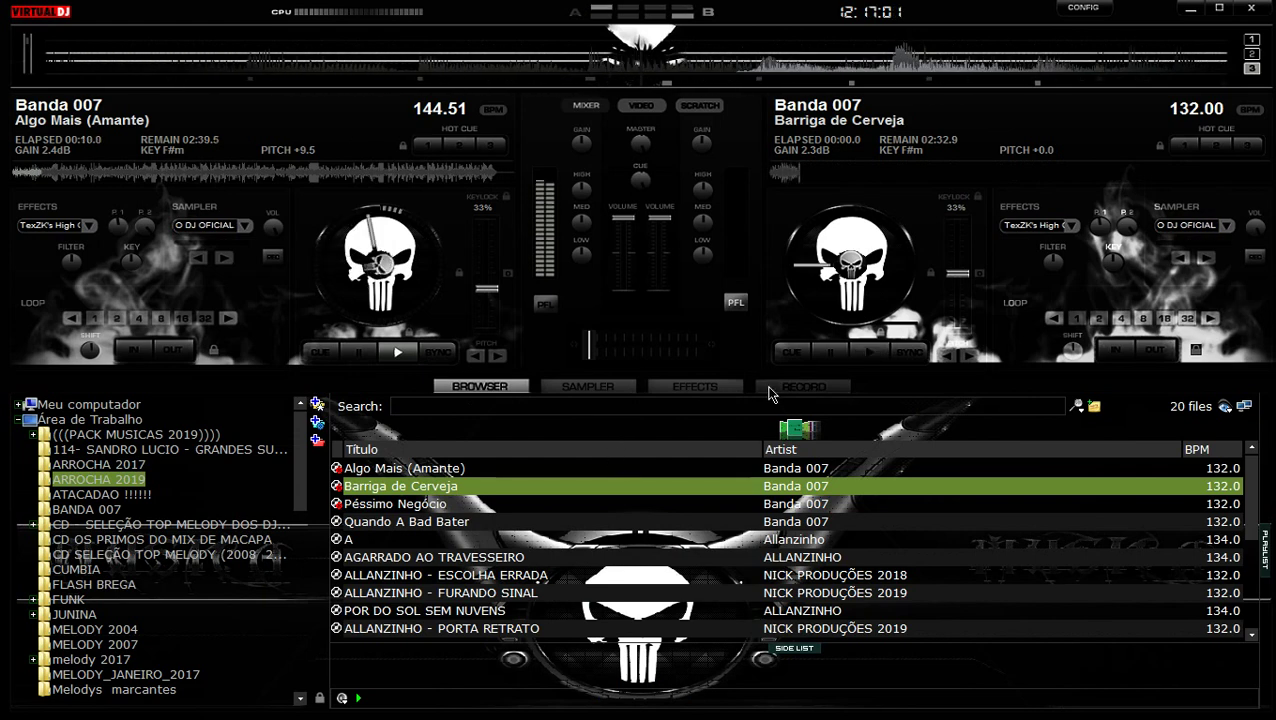
- Sync "Barriga de Cerveja" on deck 2 to deck 1's tempo and start playing it
click(905, 354)
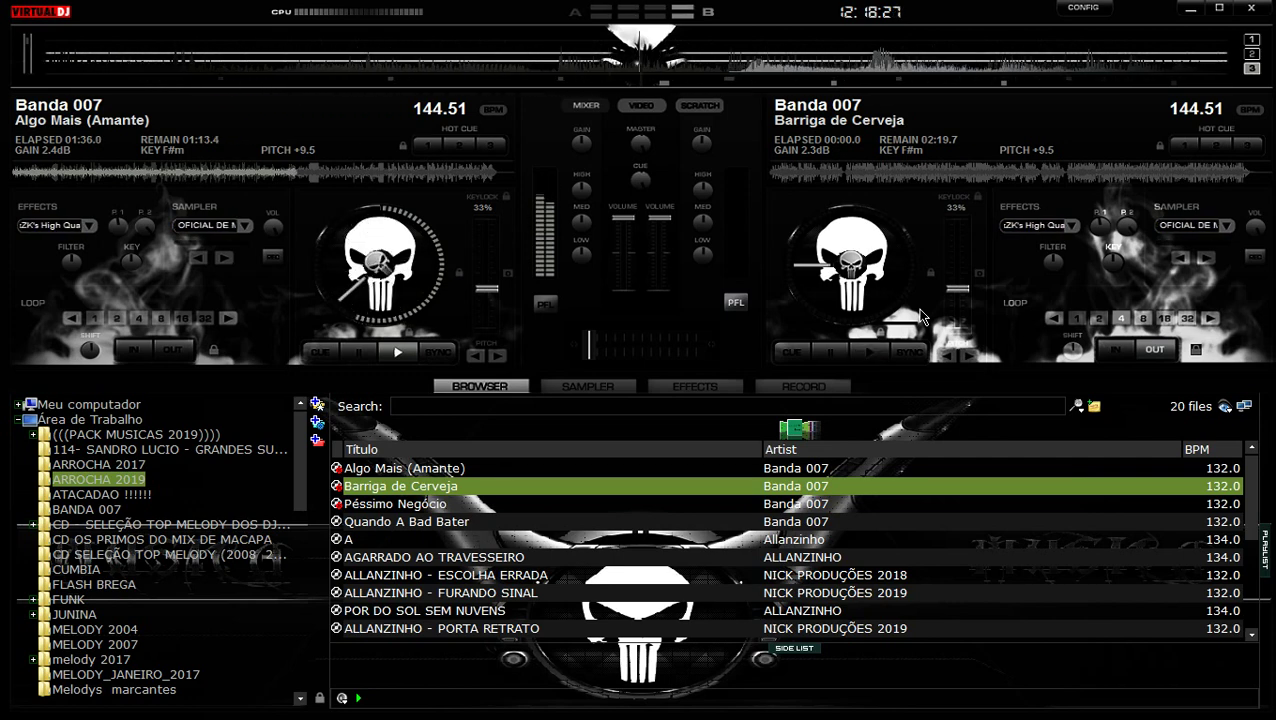
click(865, 350)
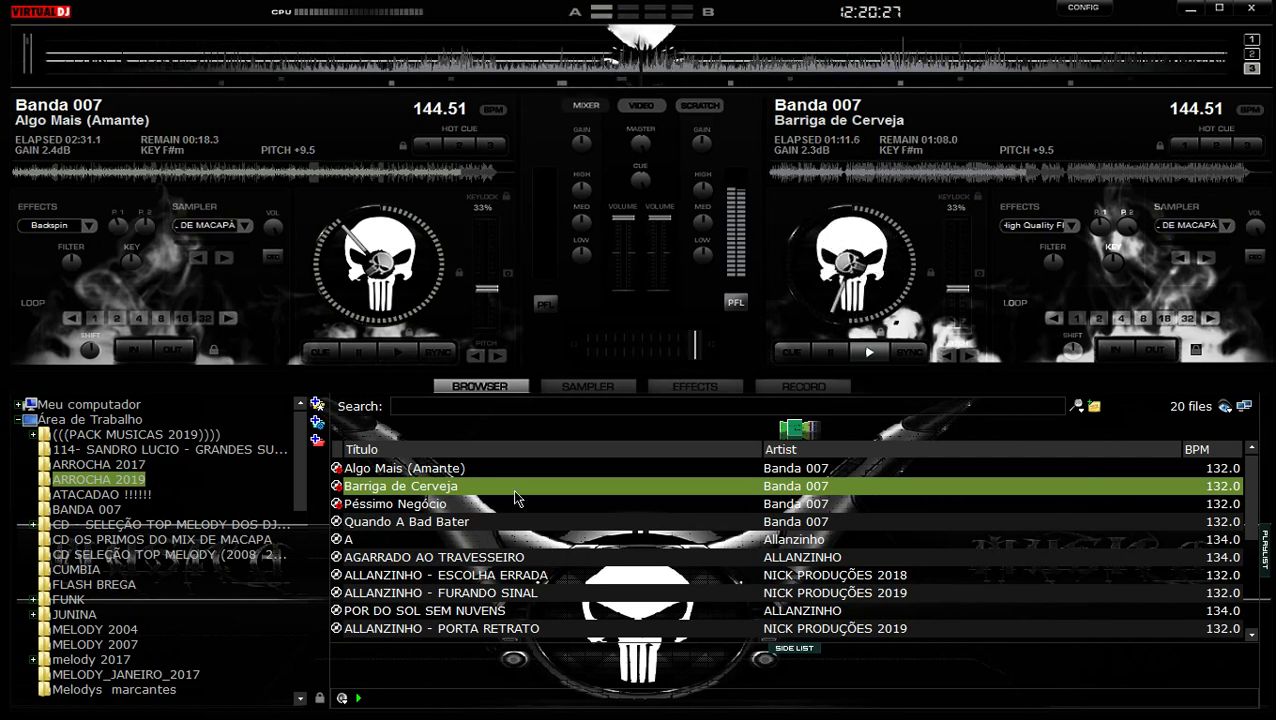
- Load "Péssimo Negócio" onto deck 1 and start playing it in a 4-beat loop
double_click(398, 505)
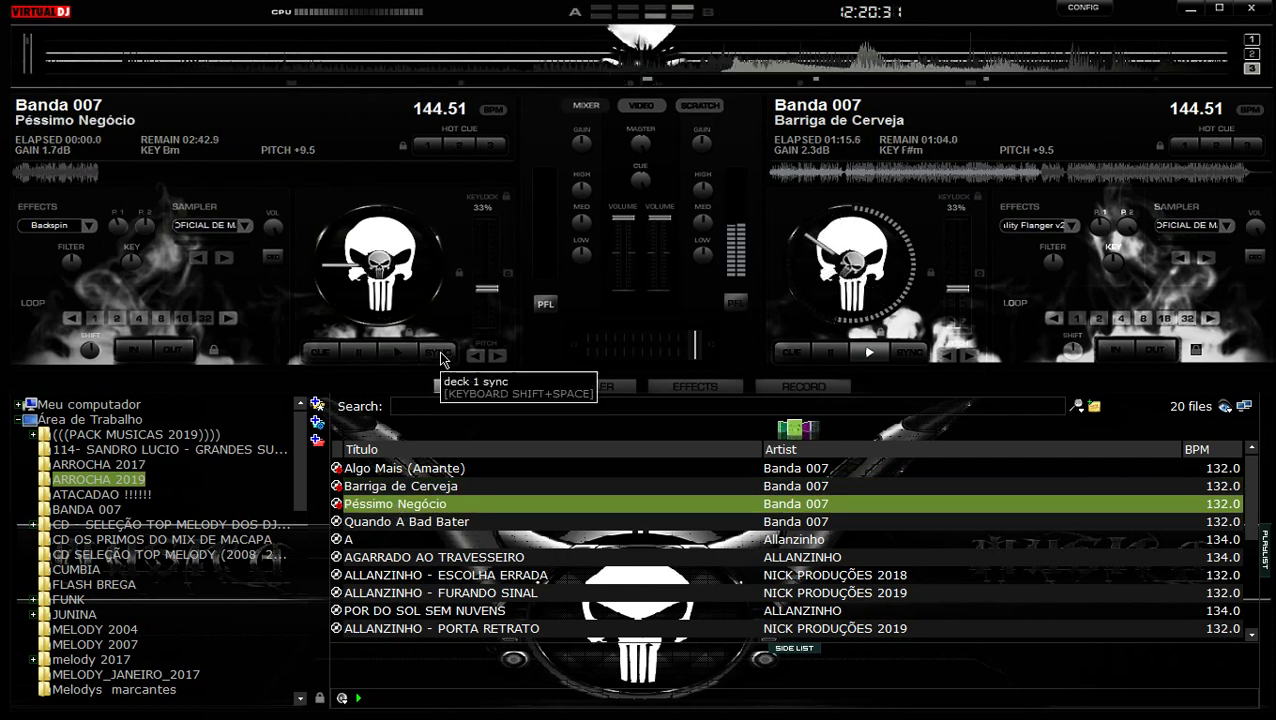
click(140, 320)
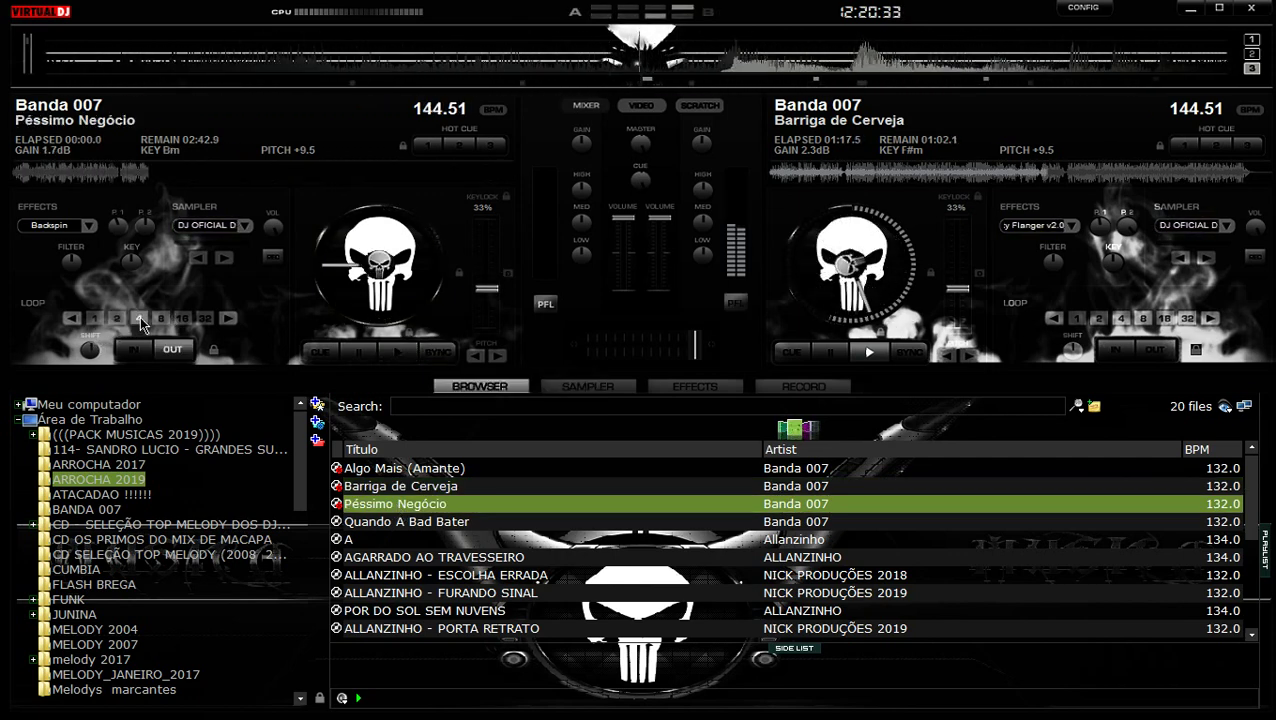
click(400, 353)
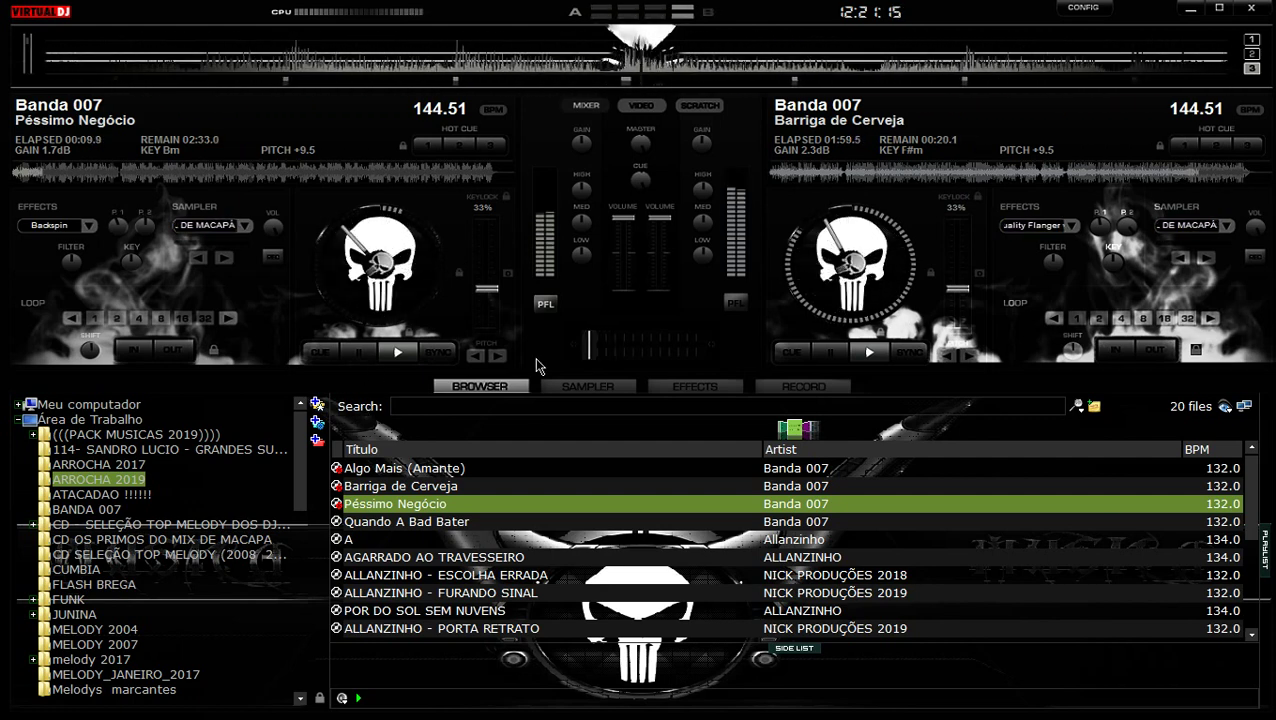
- Play the DJ-name voice sample in the fourth sampler slot and the "arrebenta papai - voz" sample over the mix
click(572, 388)
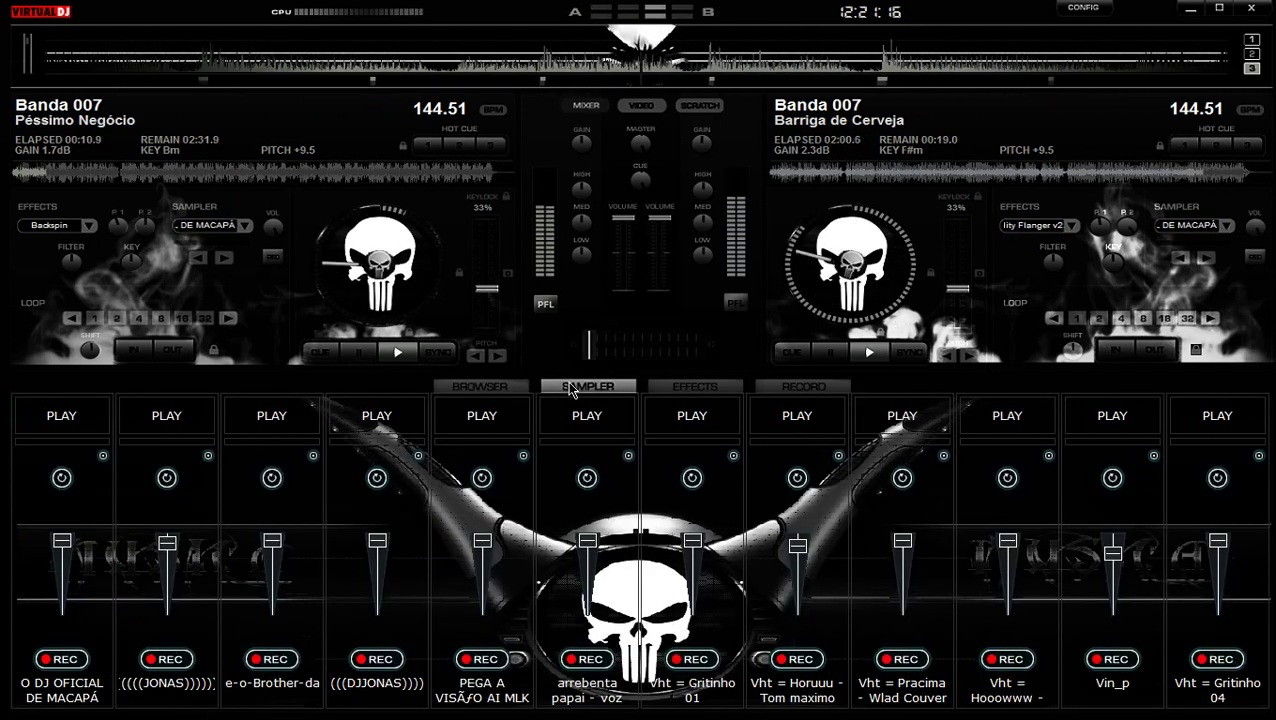
click(366, 415)
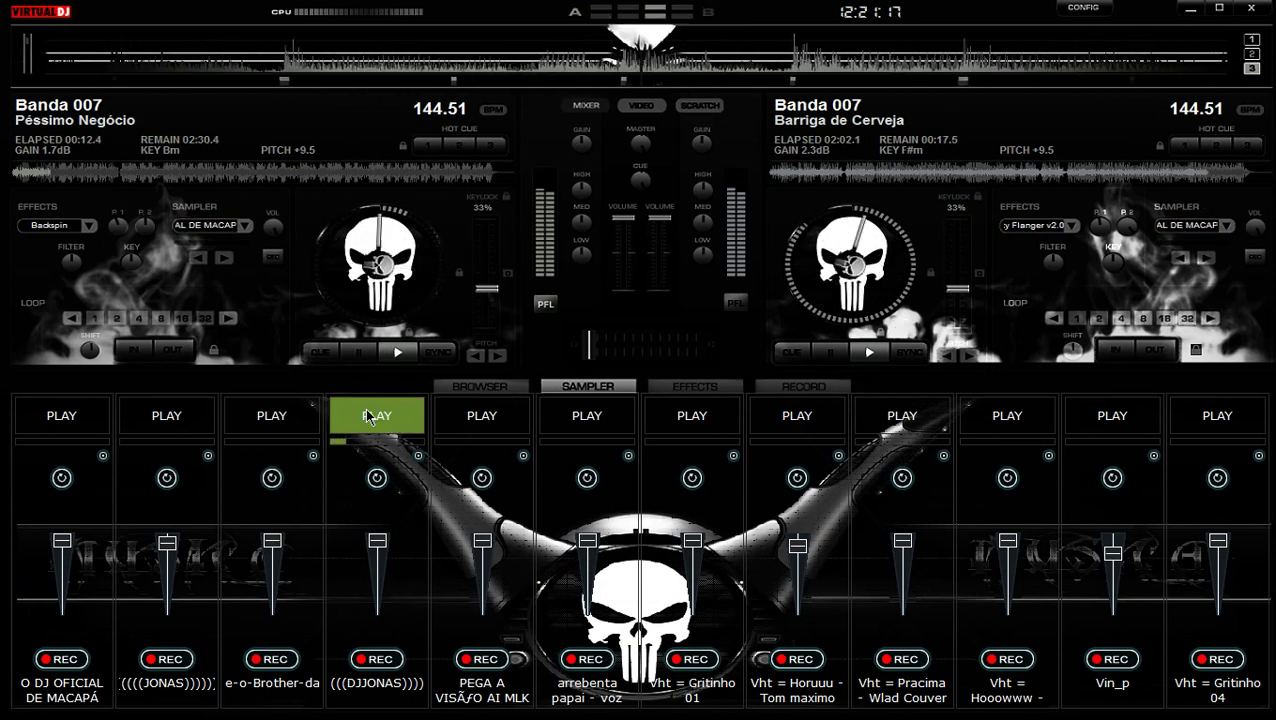
click(585, 417)
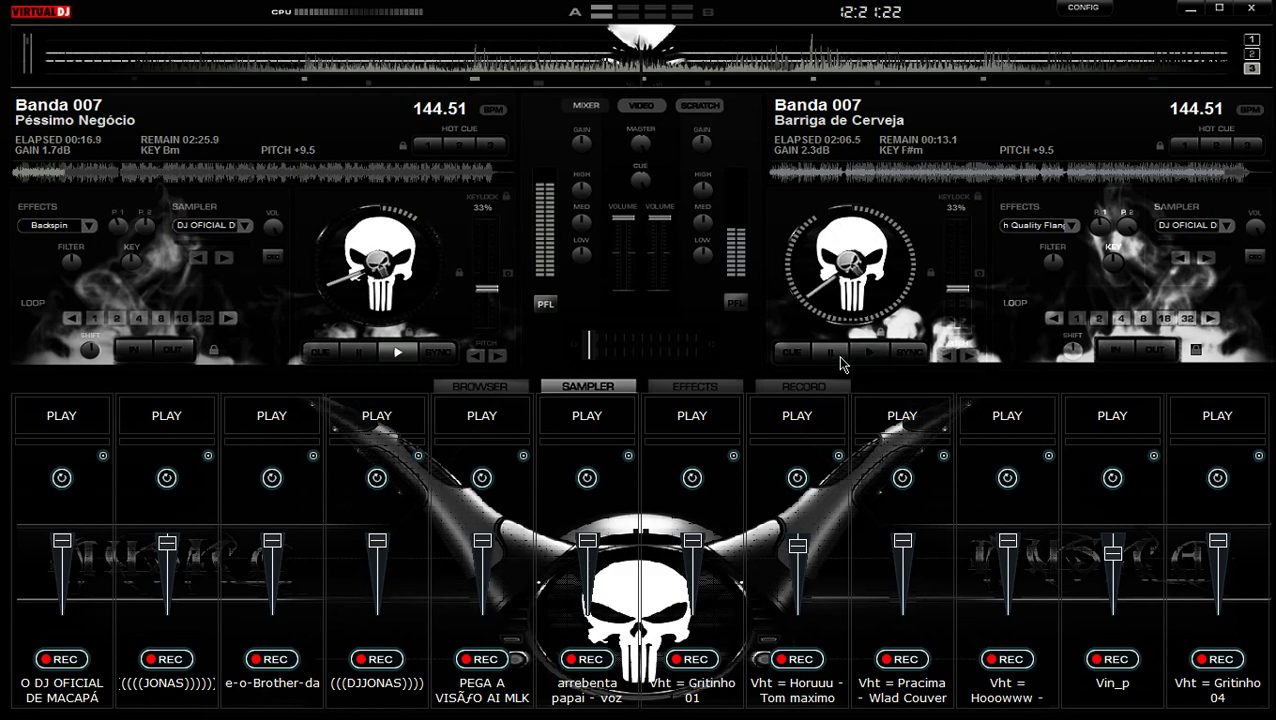
- Load "Quando A Bad Bater" onto deck 2, sync it to deck 1's tempo and start playing it
click(482, 398)
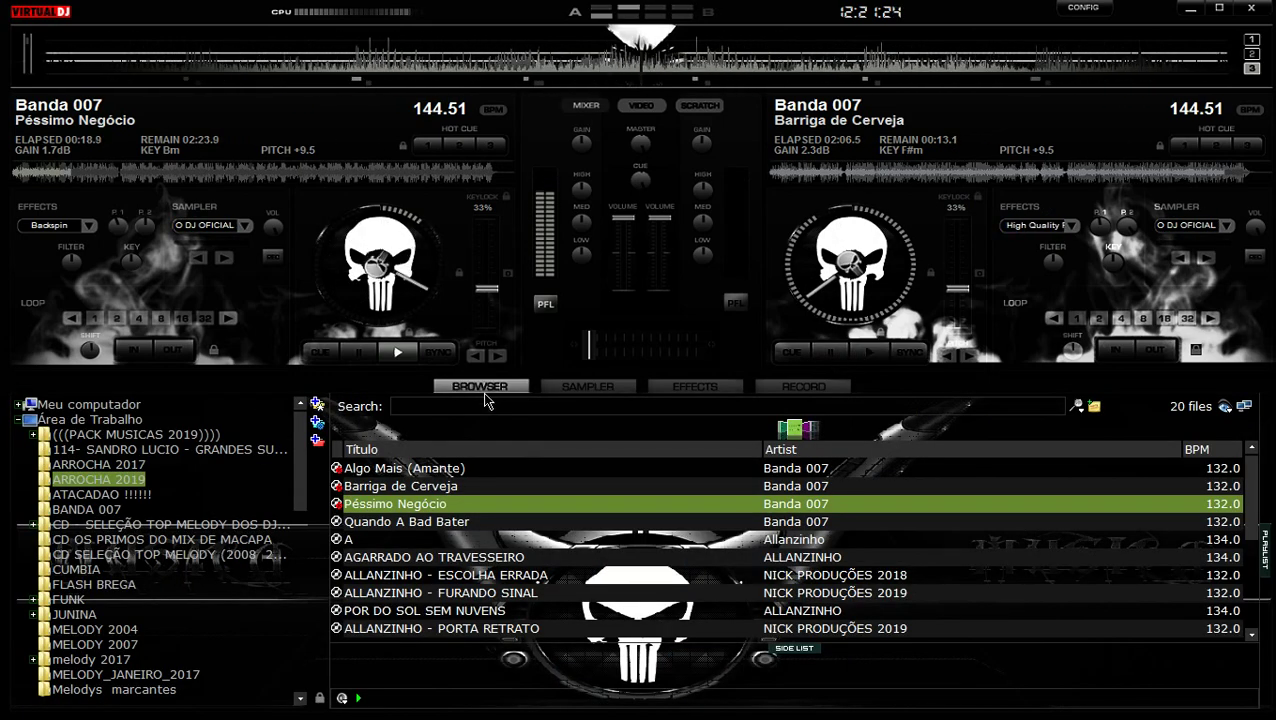
double_click(479, 523)
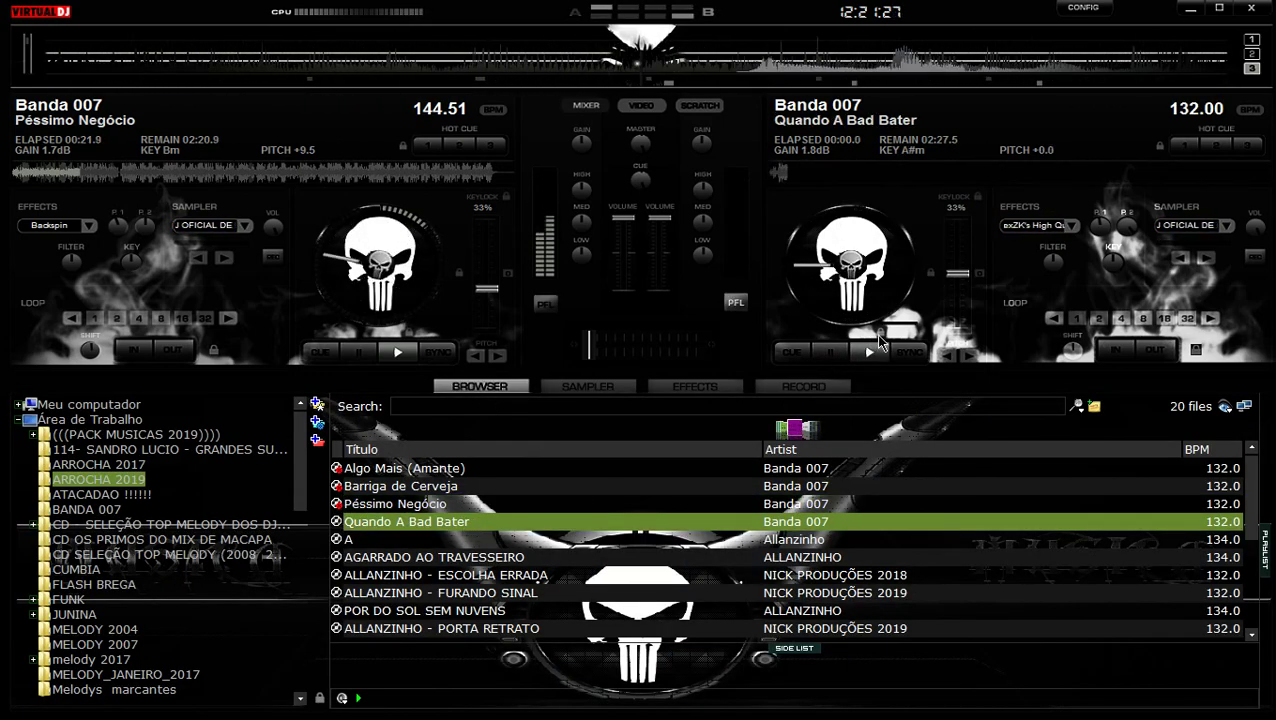
click(908, 353)
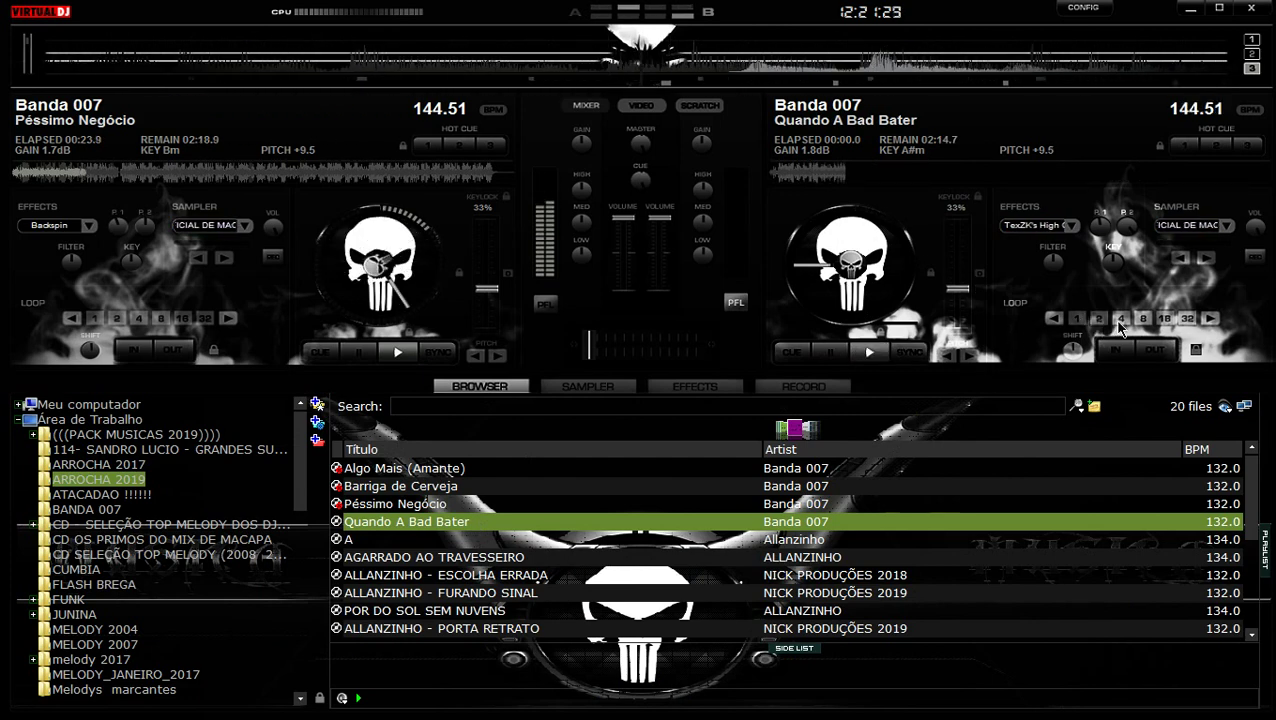
click(868, 356)
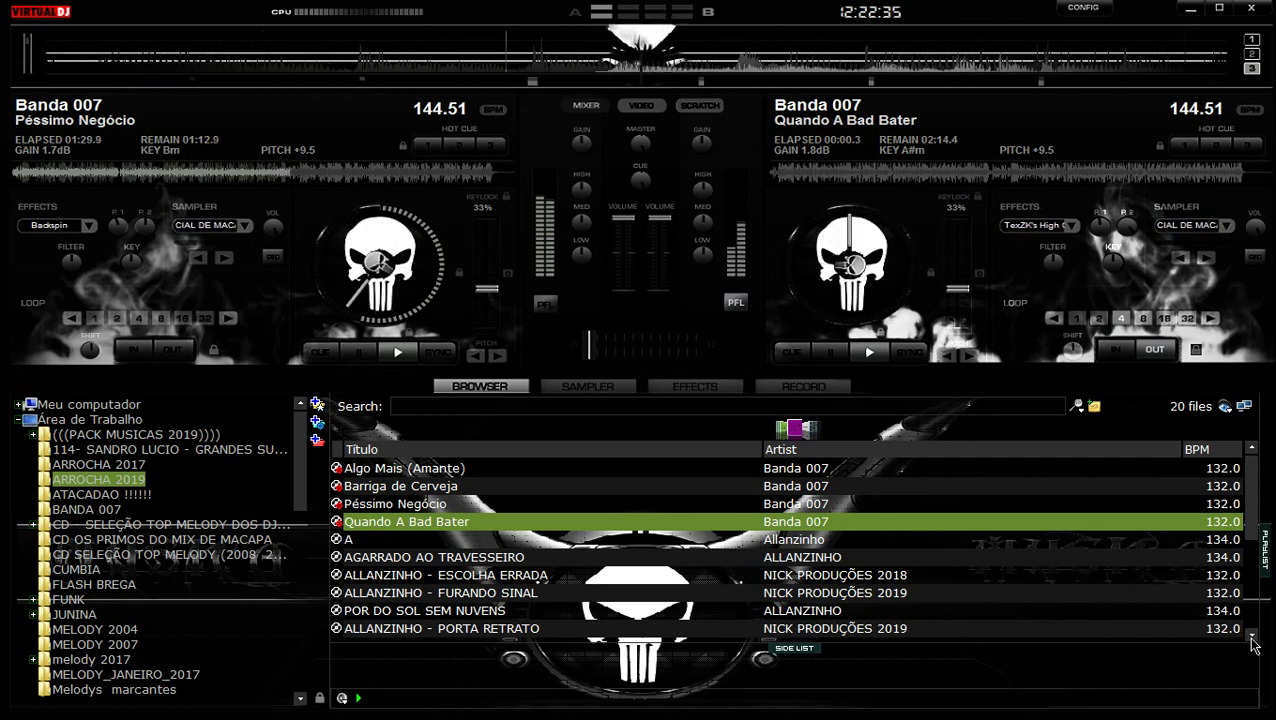
- Look through the remaining tracks at the end of the ARROCHA 2019 folder
scroll(1254, 645, down, 8)
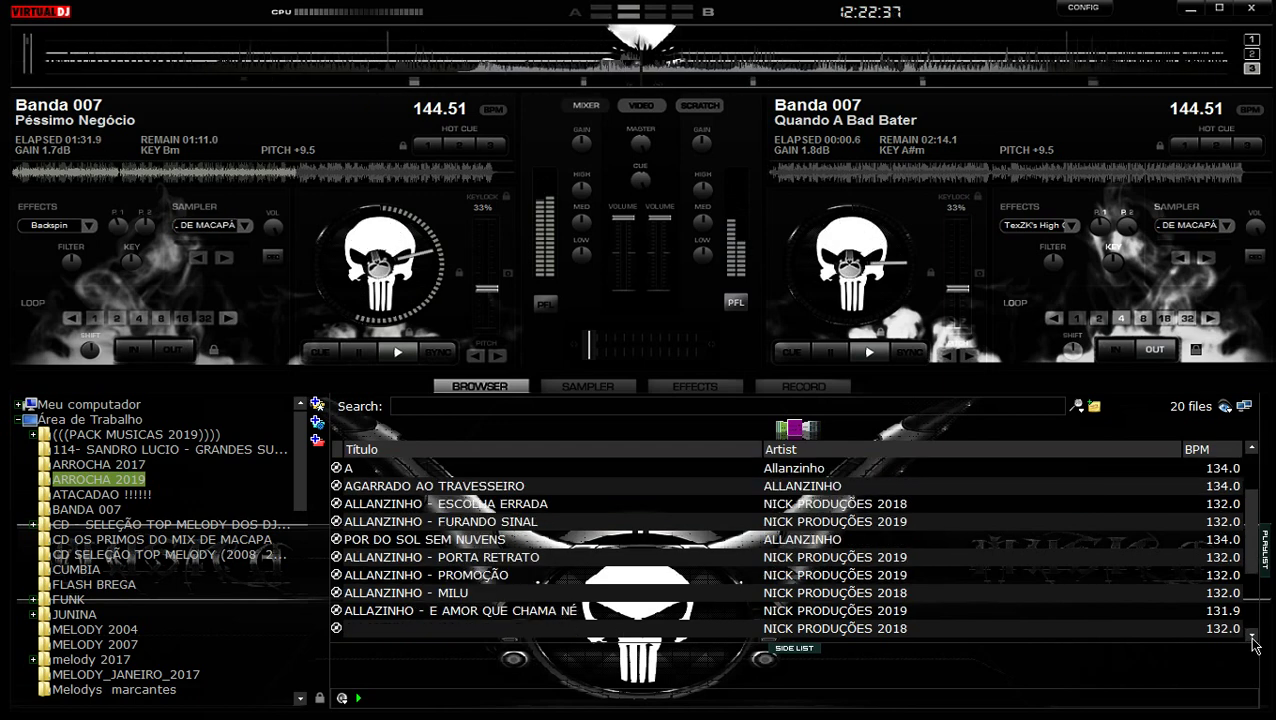
scroll(1254, 645, down, 3)
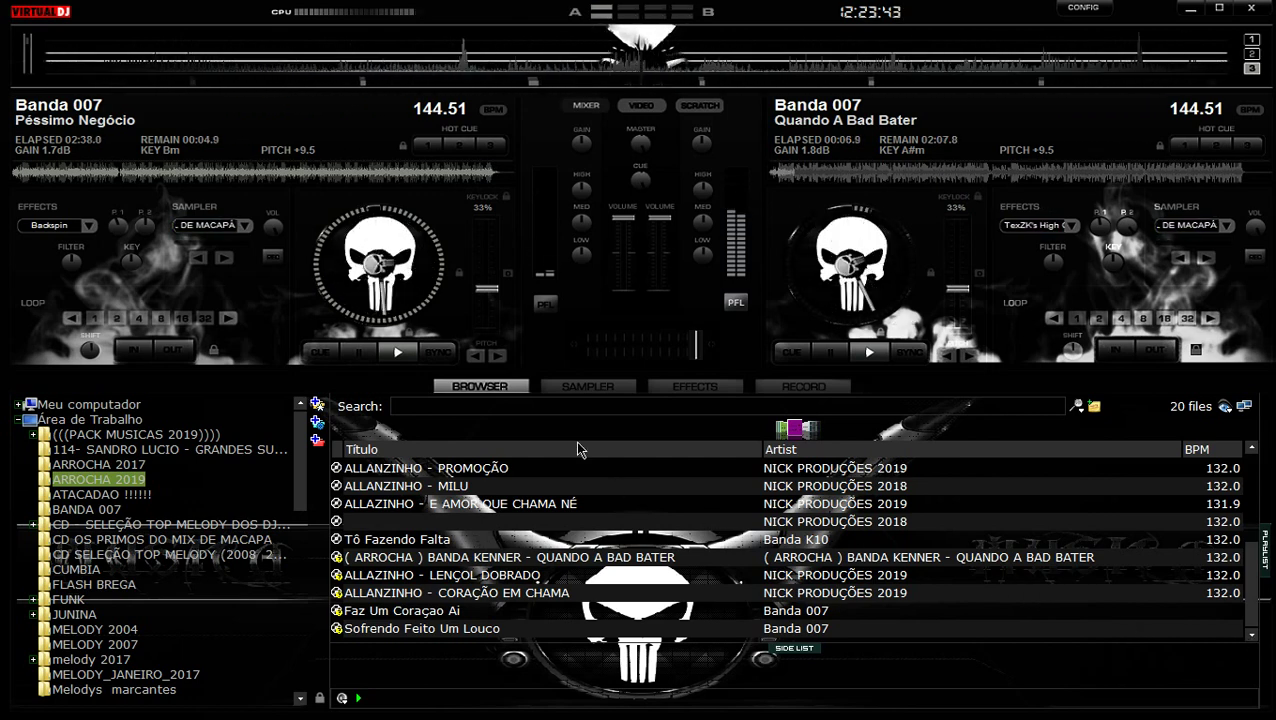
- Play the "arrebenta papai - voz" and "Vht = Horuuu" sampler sounds over the playing track
click(579, 386)
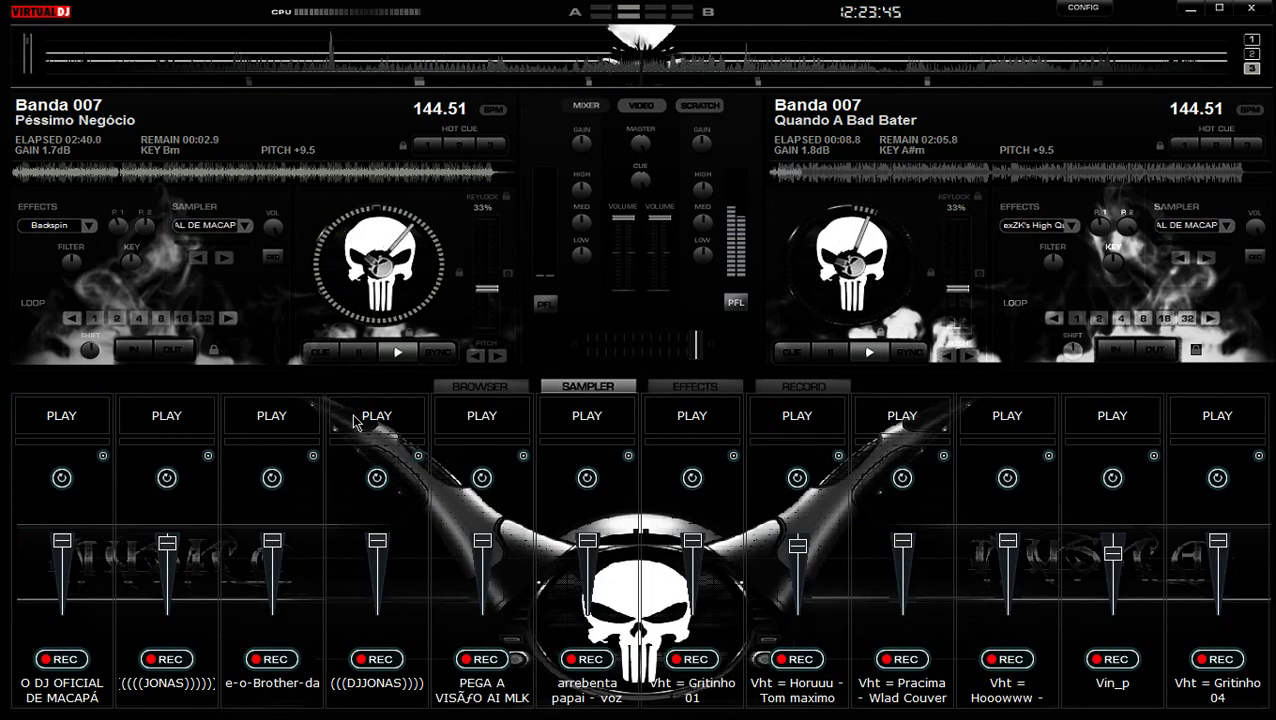
key(4)
click(584, 420)
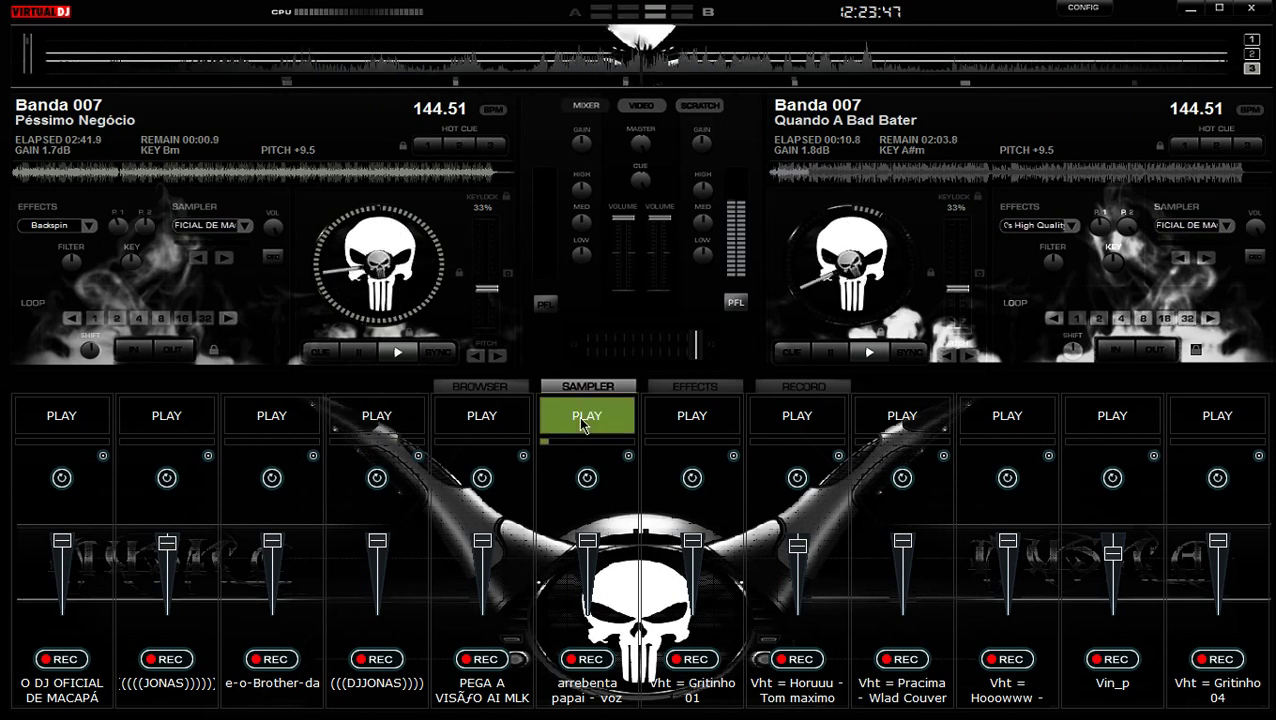
click(828, 432)
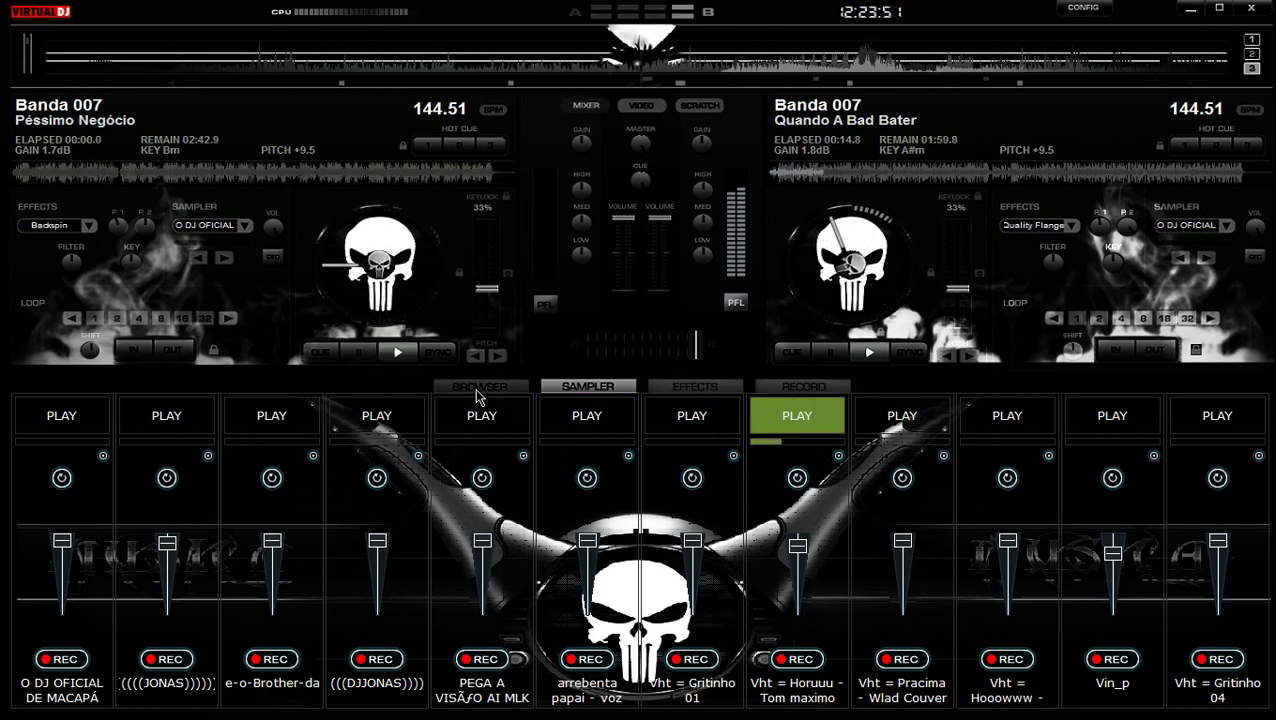
- Load "Faz Um Coraçao Ai" onto deck 1 and sync its tempo to deck 2 at 144.51 BPM
click(476, 388)
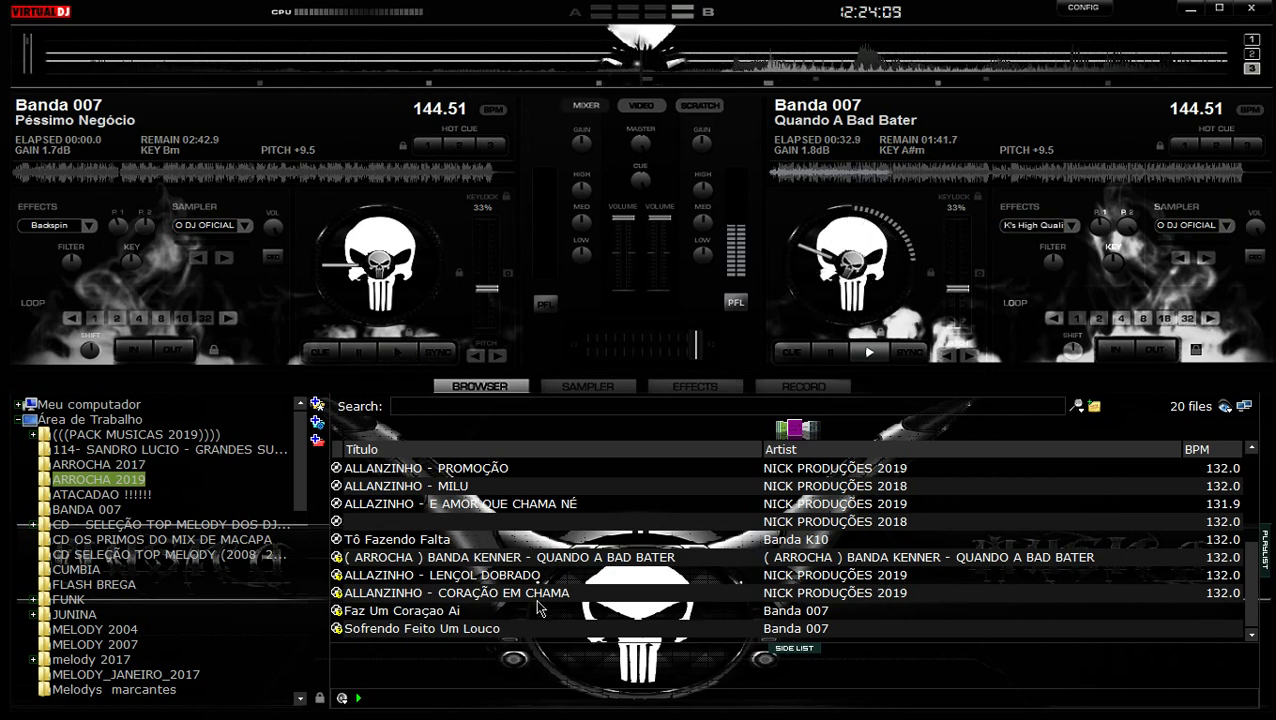
double_click(455, 609)
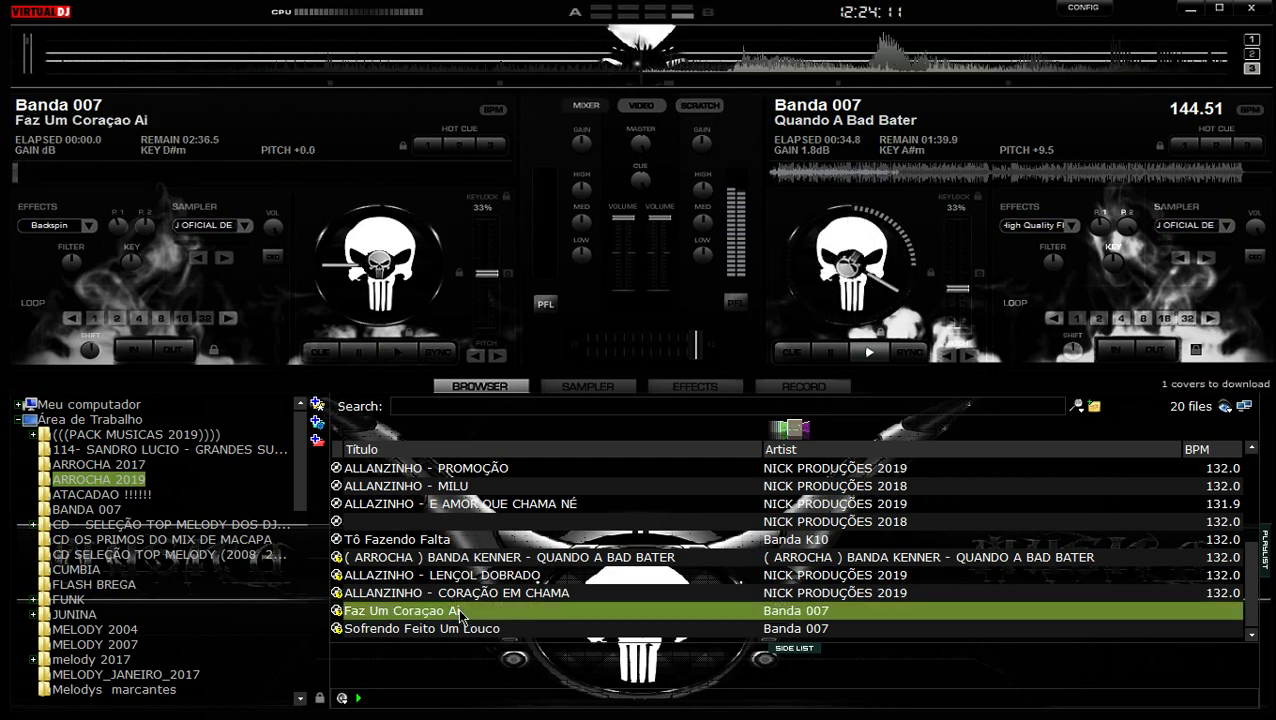
click(438, 356)
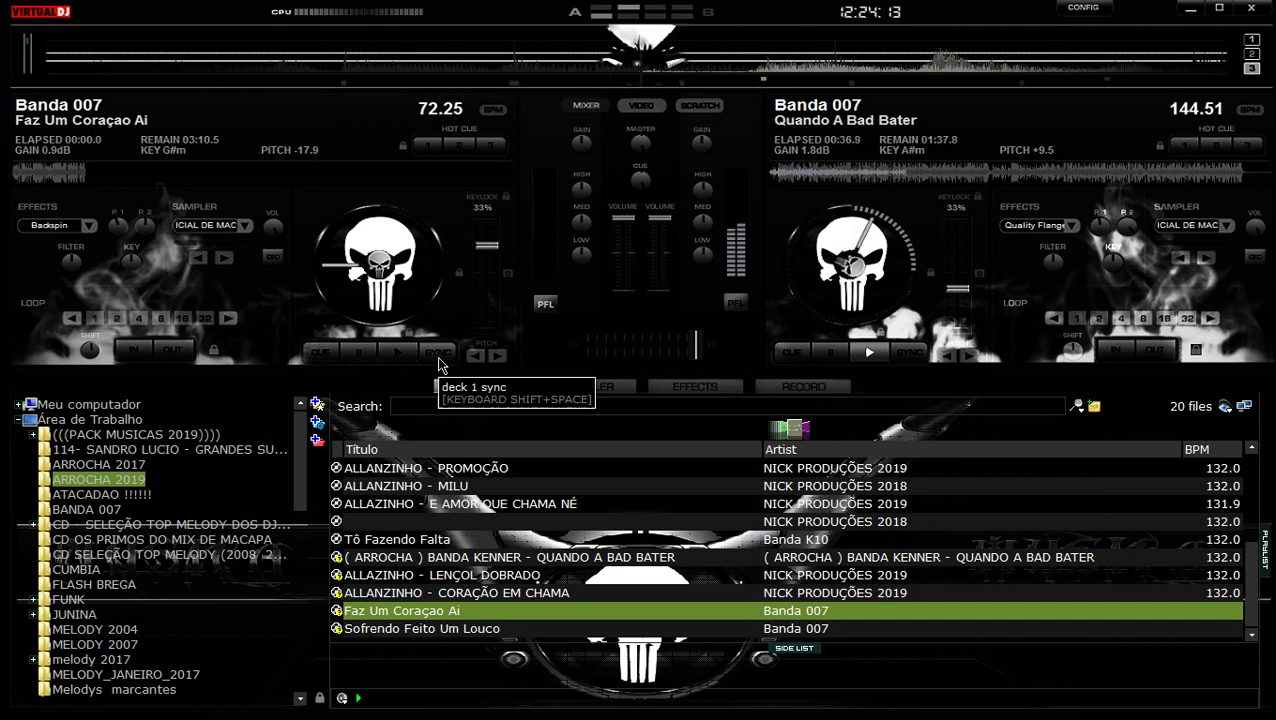
click(438, 356)
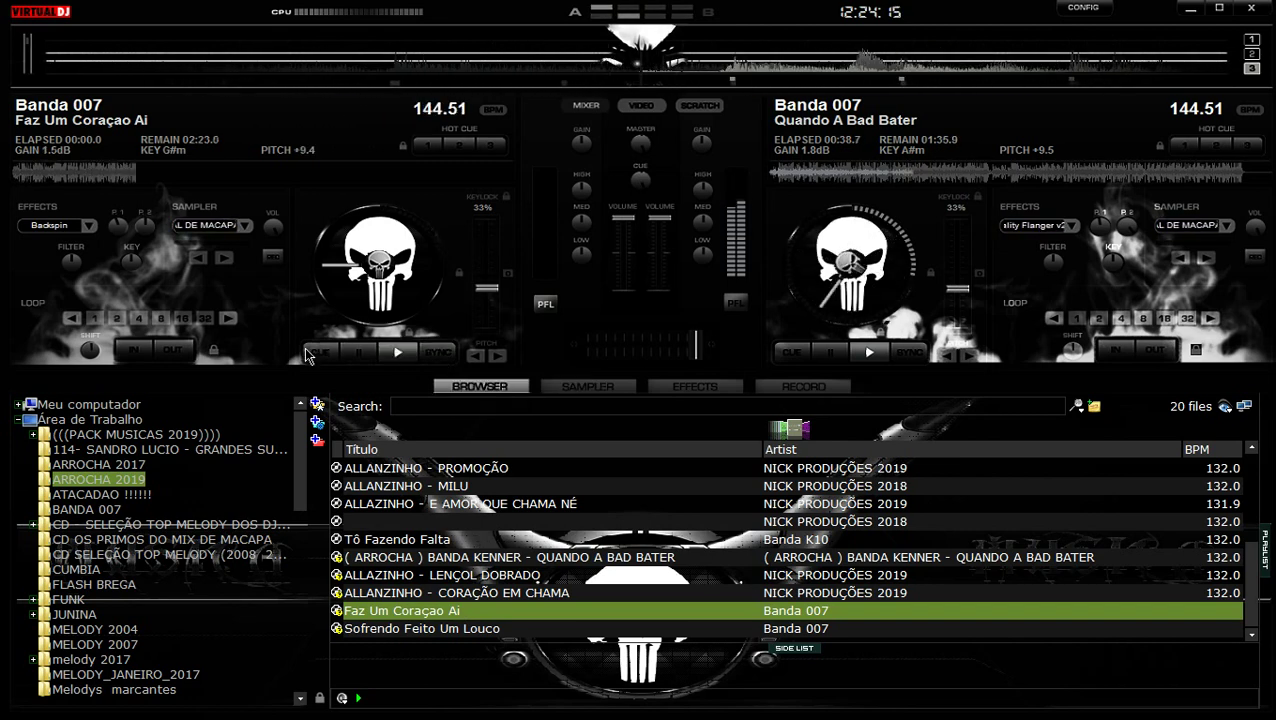
- Set a 4-beat loop on deck 1, start playing the track and sync it again with deck 2
click(138, 317)
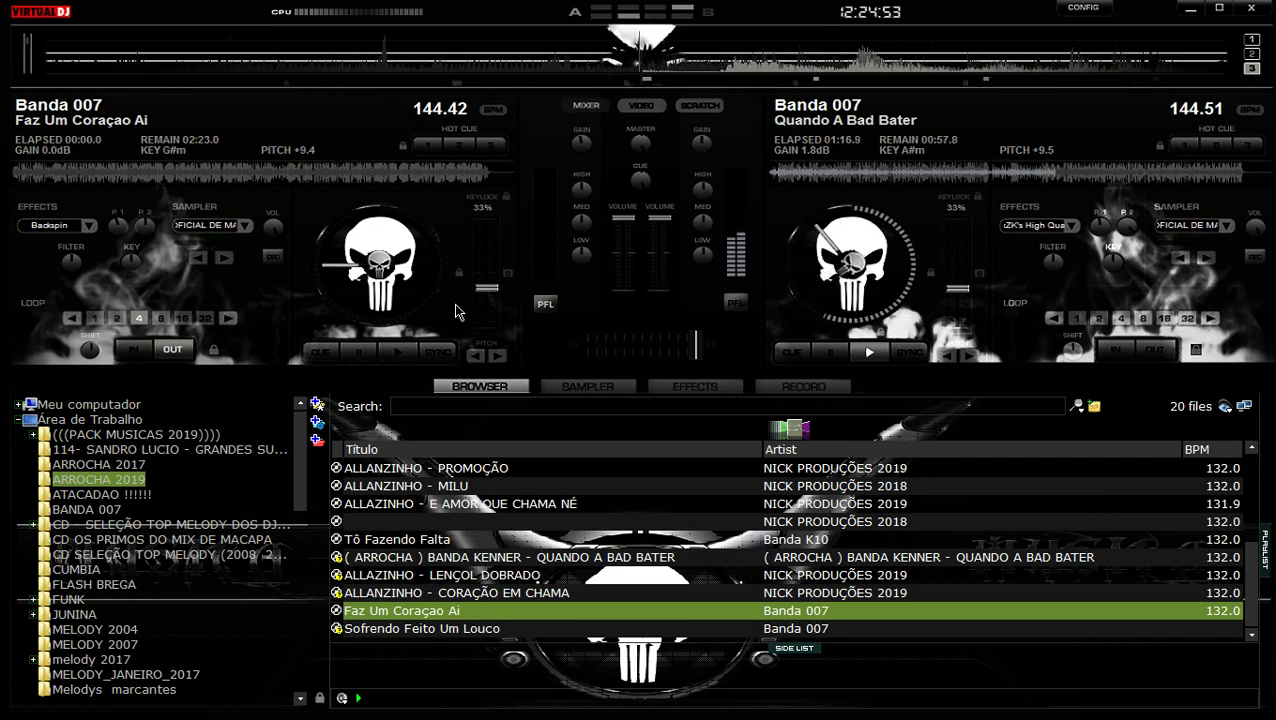
click(398, 351)
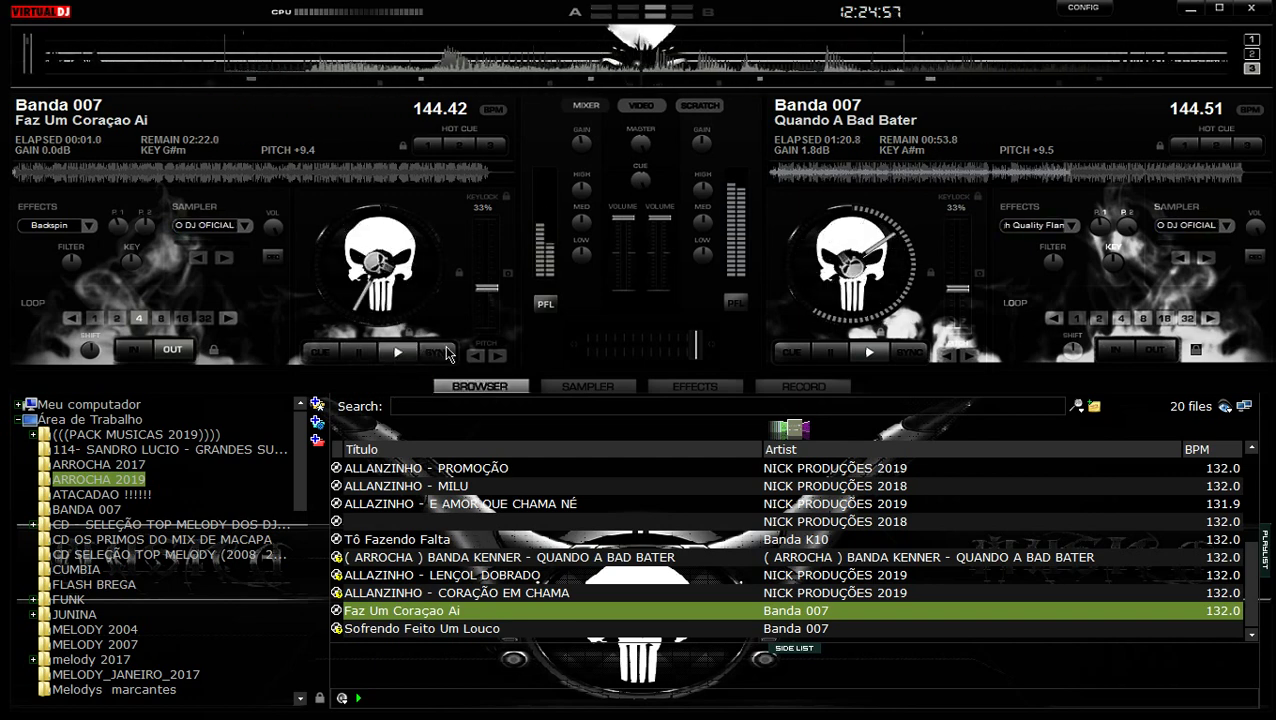
click(442, 354)
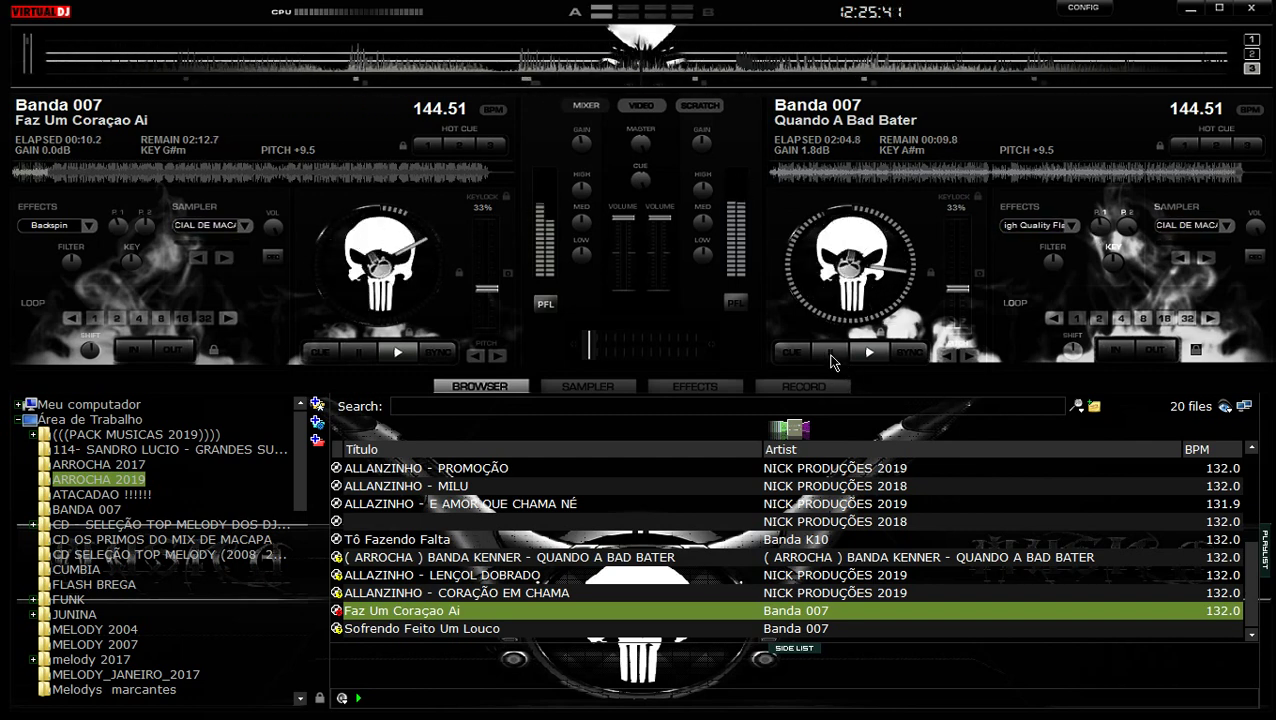
- Load "Sofrendo Feito Um Louco" from the ARROCHA 2019 folder onto deck 2
click(588, 387)
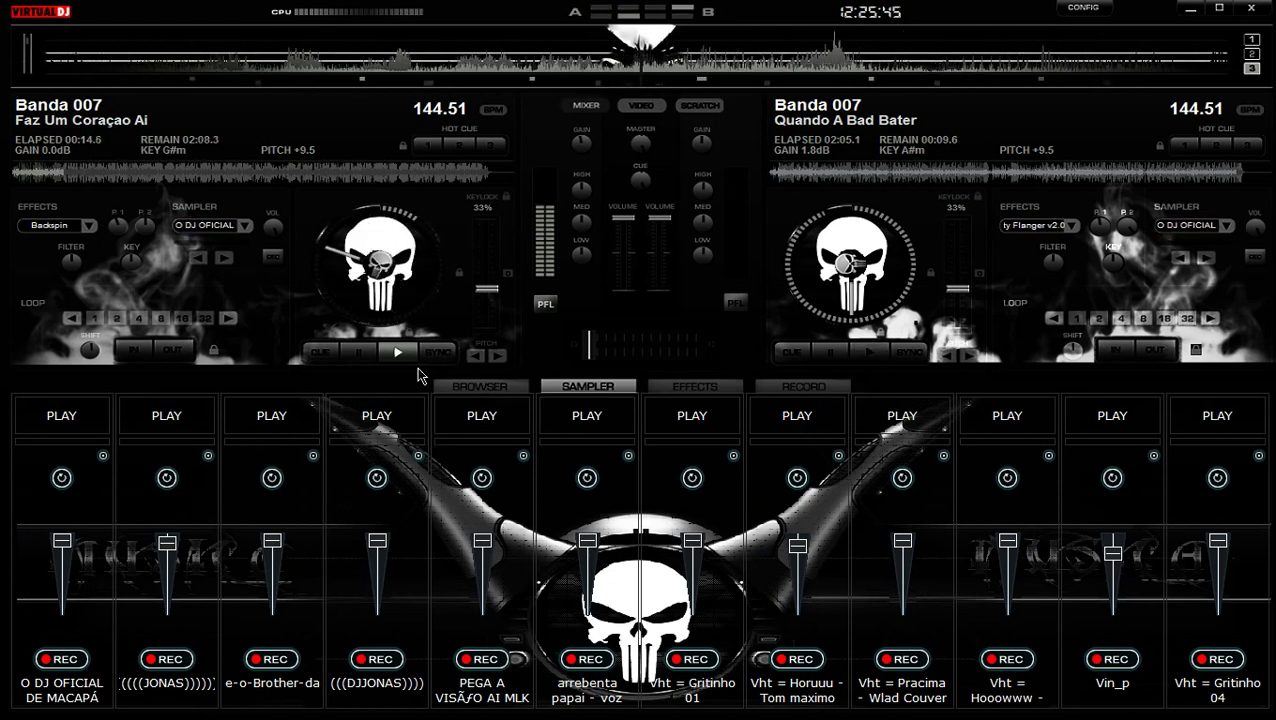
click(489, 393)
double_click(460, 628)
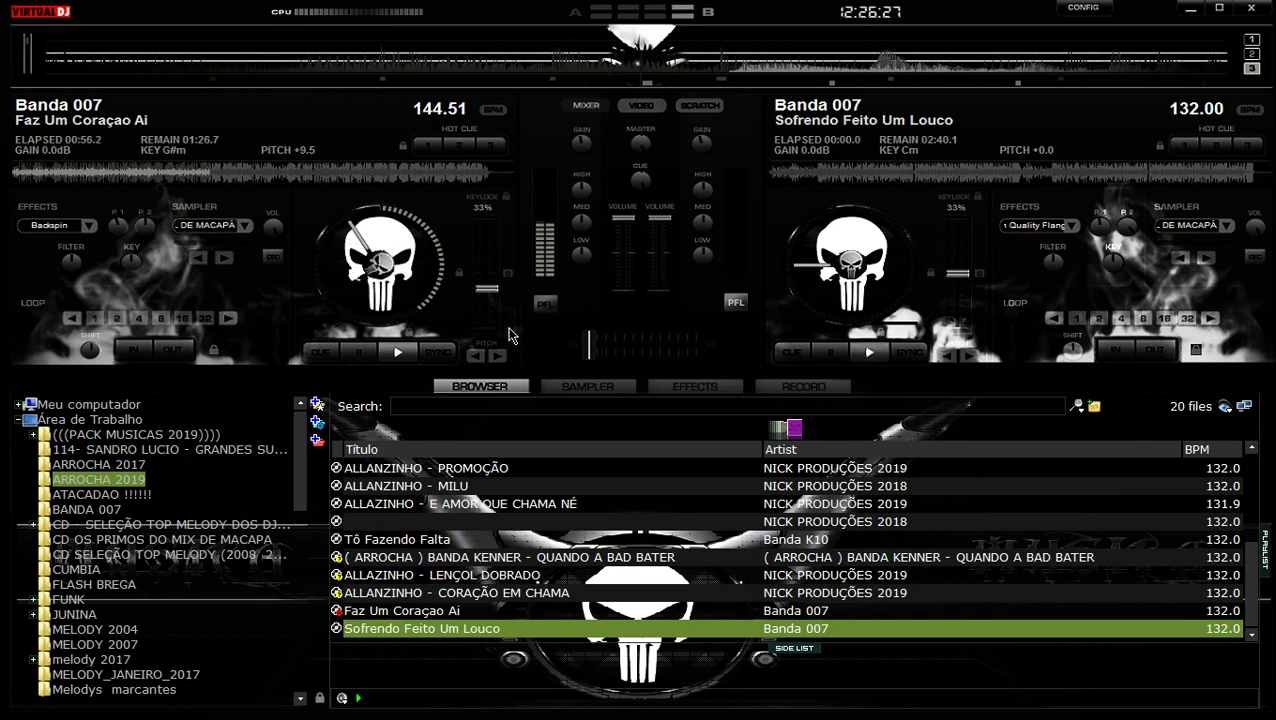
- Start deck 2 in a 4-beat loop and sync its tempo to deck 1
click(1122, 317)
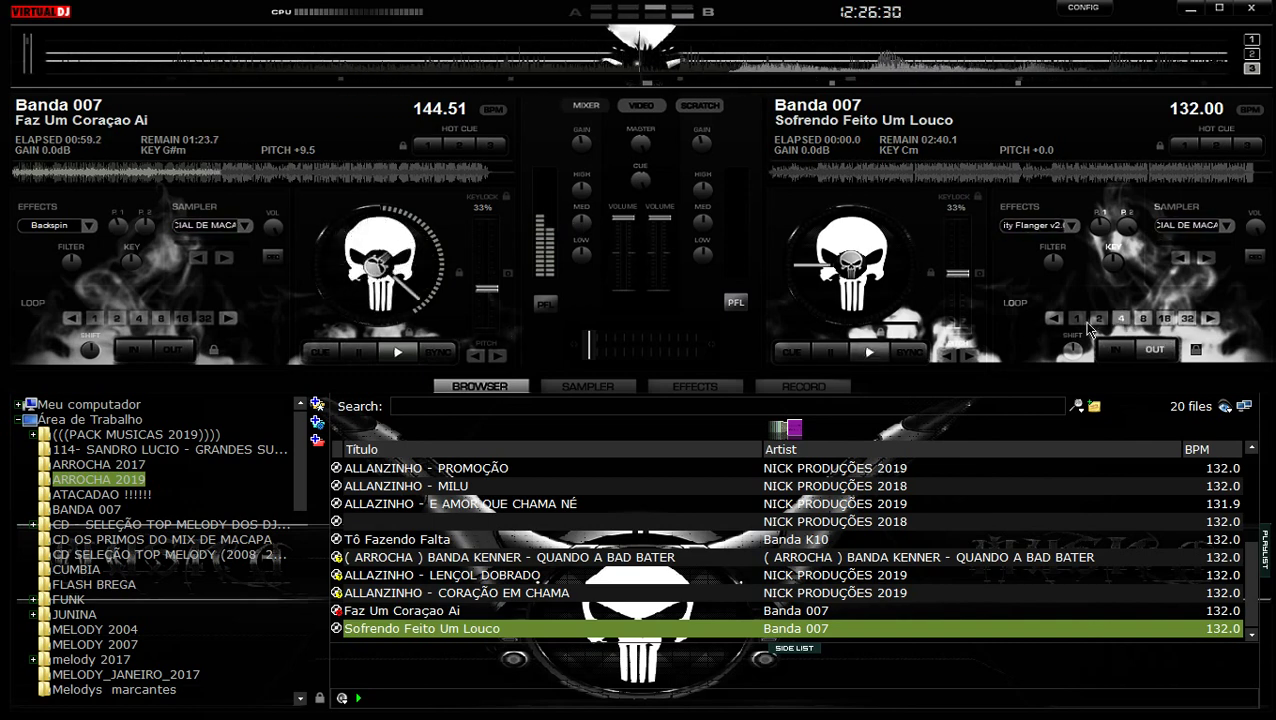
click(866, 353)
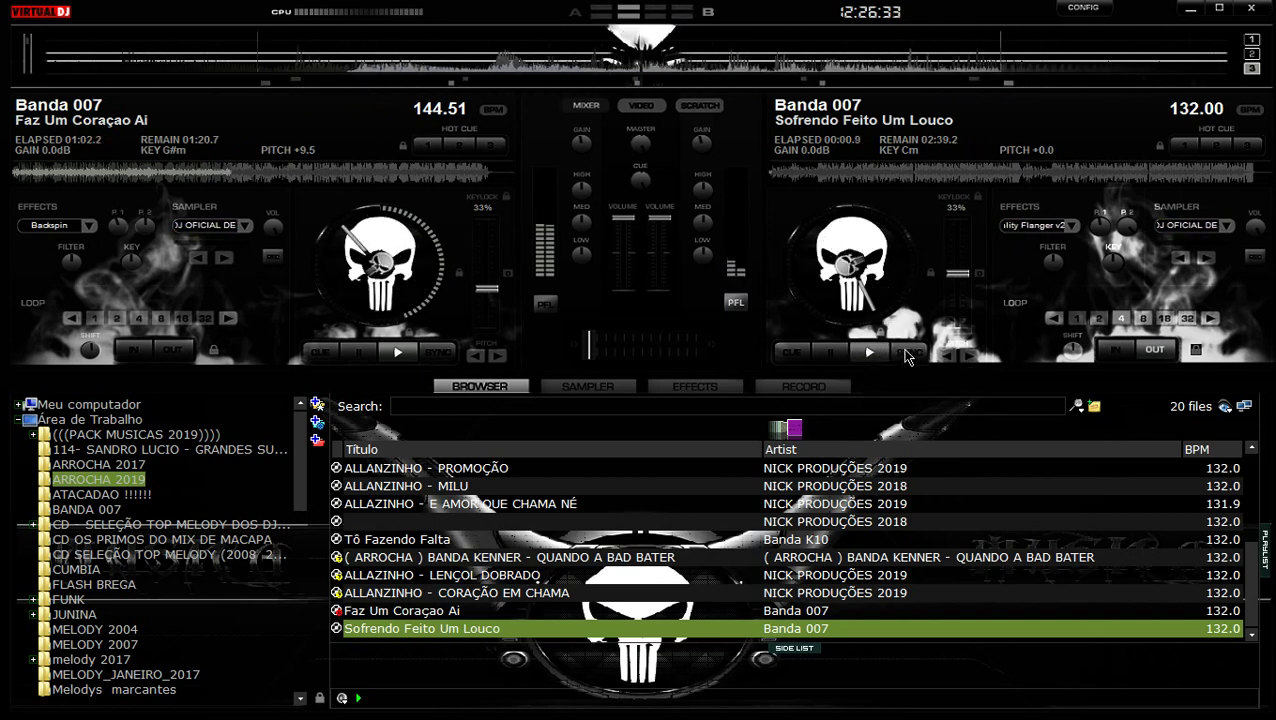
click(906, 351)
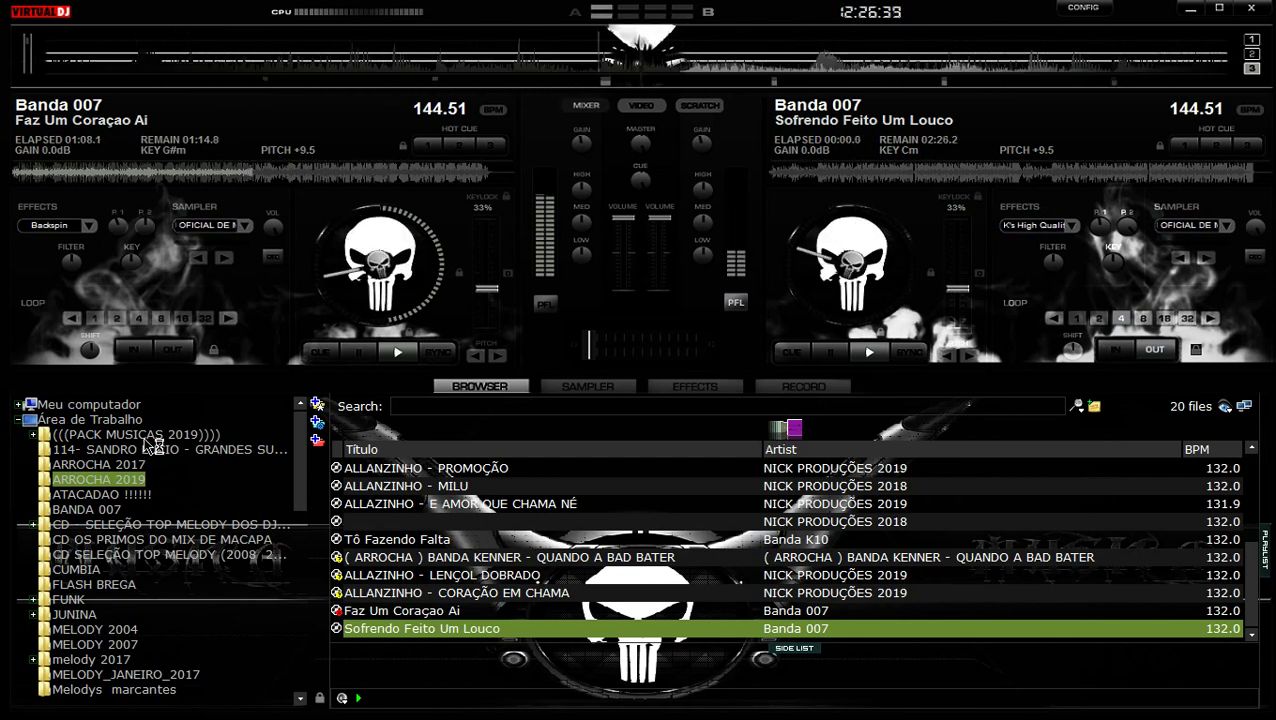
- Open the ARROCHA ABRIL 2019 folder inside (((PACK MUSICAS 2019))) to list its tracks
double_click(146, 437)
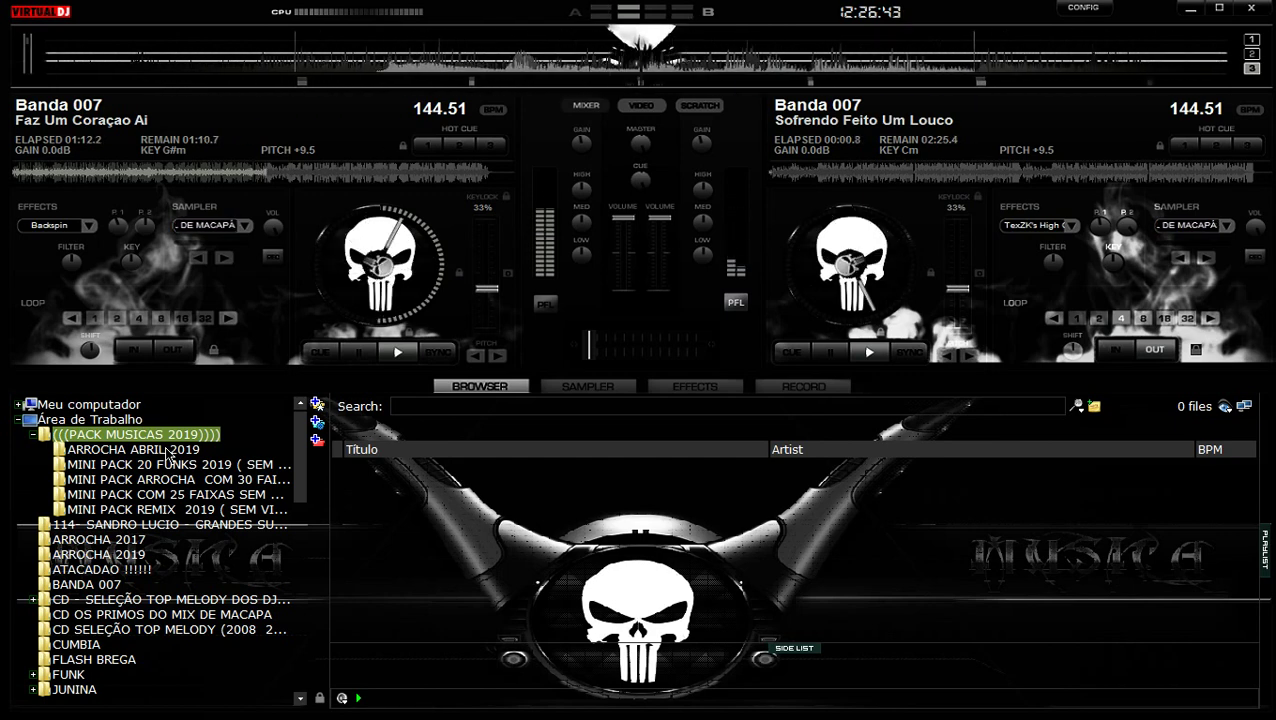
click(178, 453)
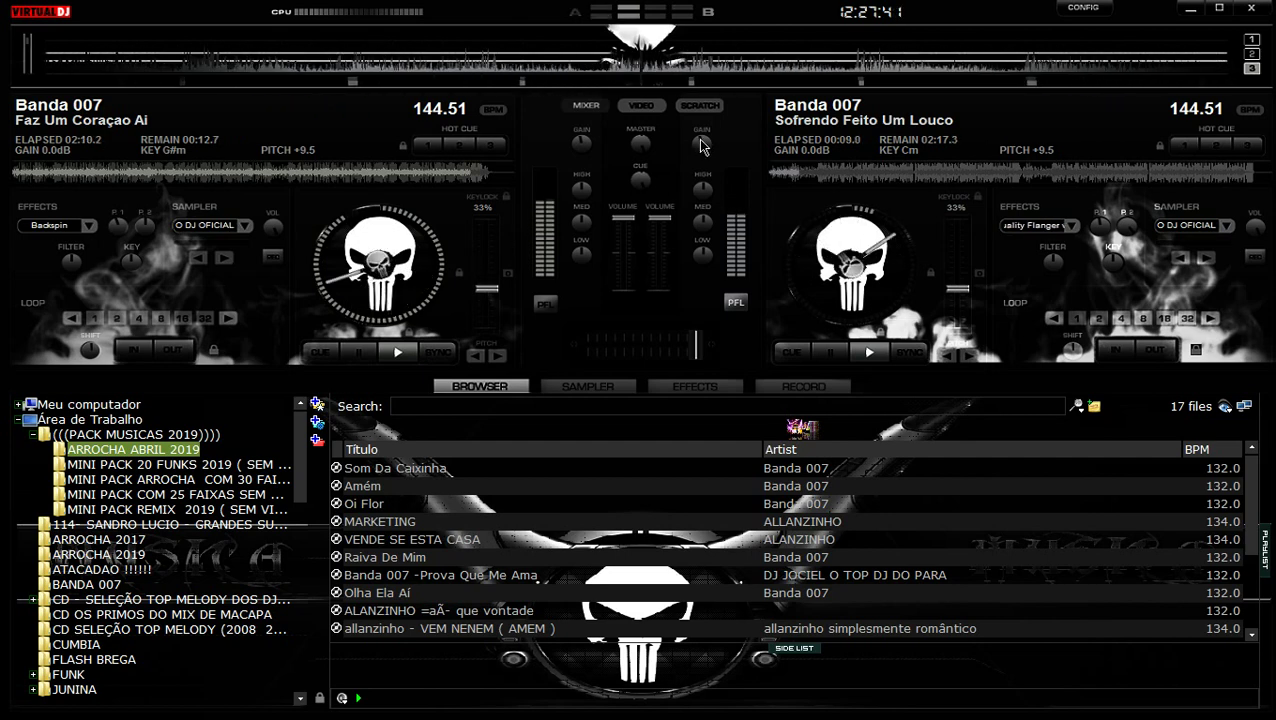
- Raise deck 2's gain to 1.7 dB
scroll(705, 150, up, 1)
scroll(705, 150, up, 5)
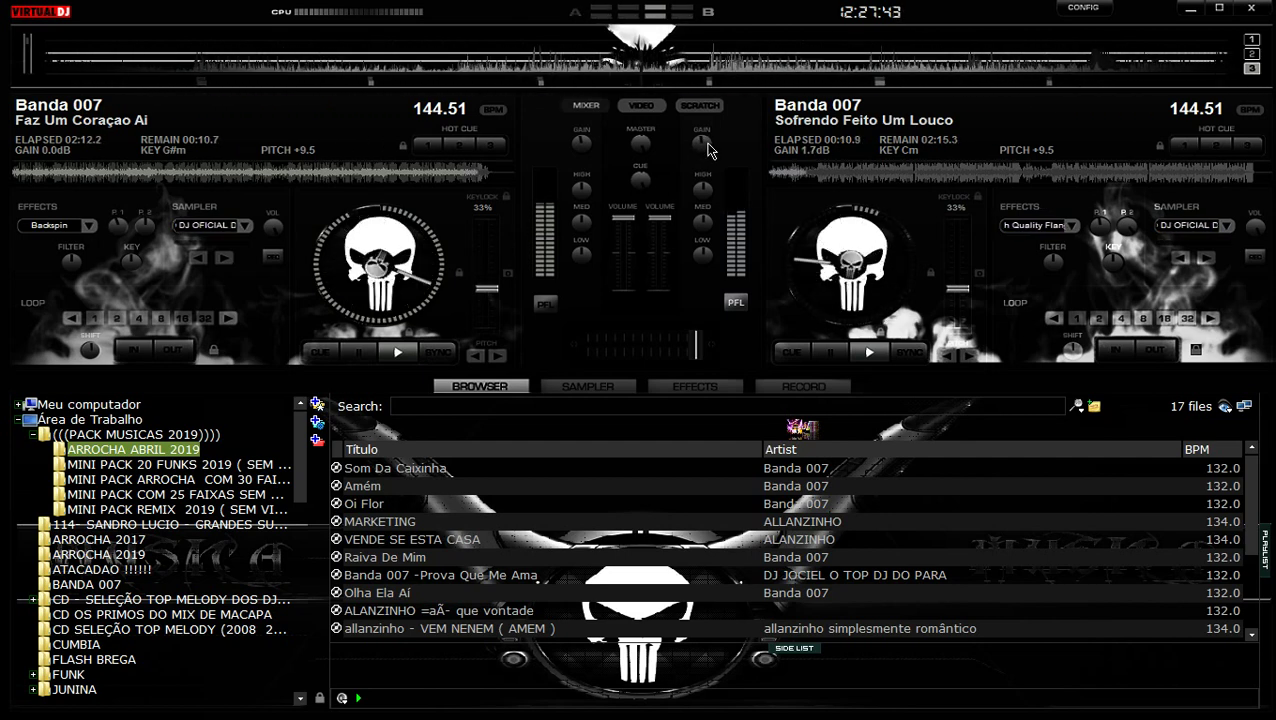
- Load "Amém" by Banda 007 from the ARROCHA ABRIL 2019 folder onto deck 1 and match its tempo to deck 2
click(583, 388)
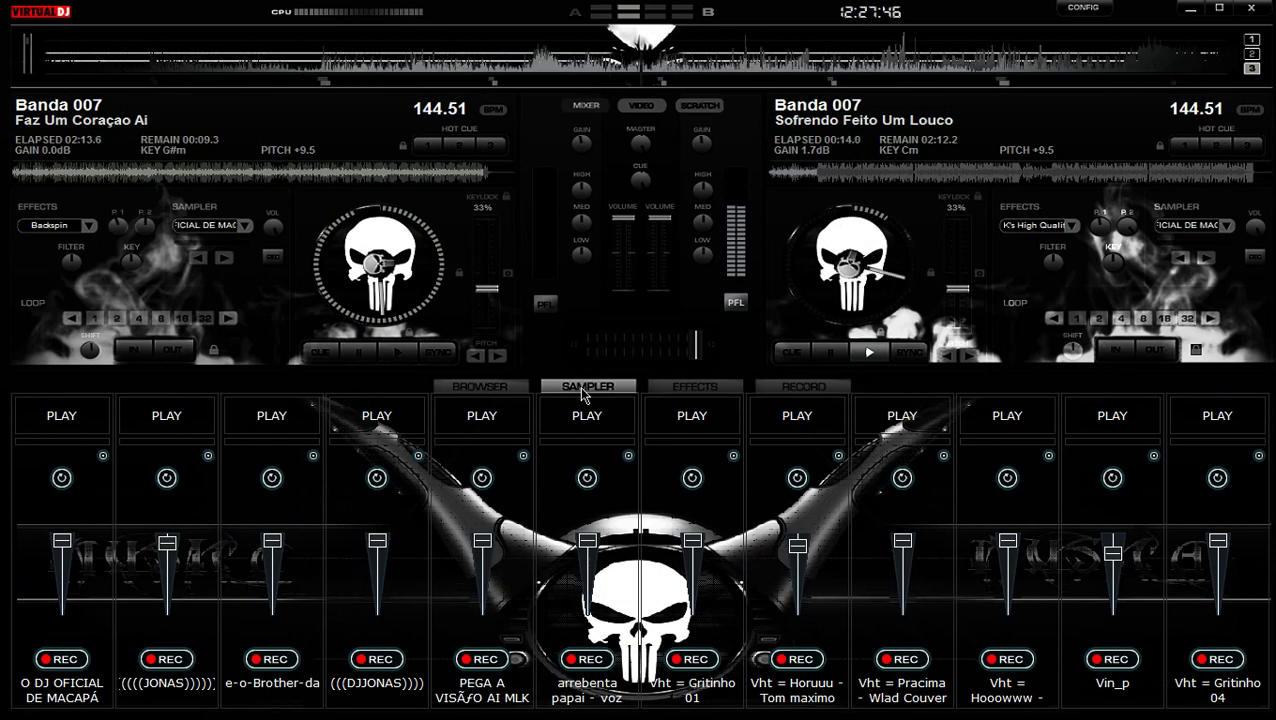
click(481, 389)
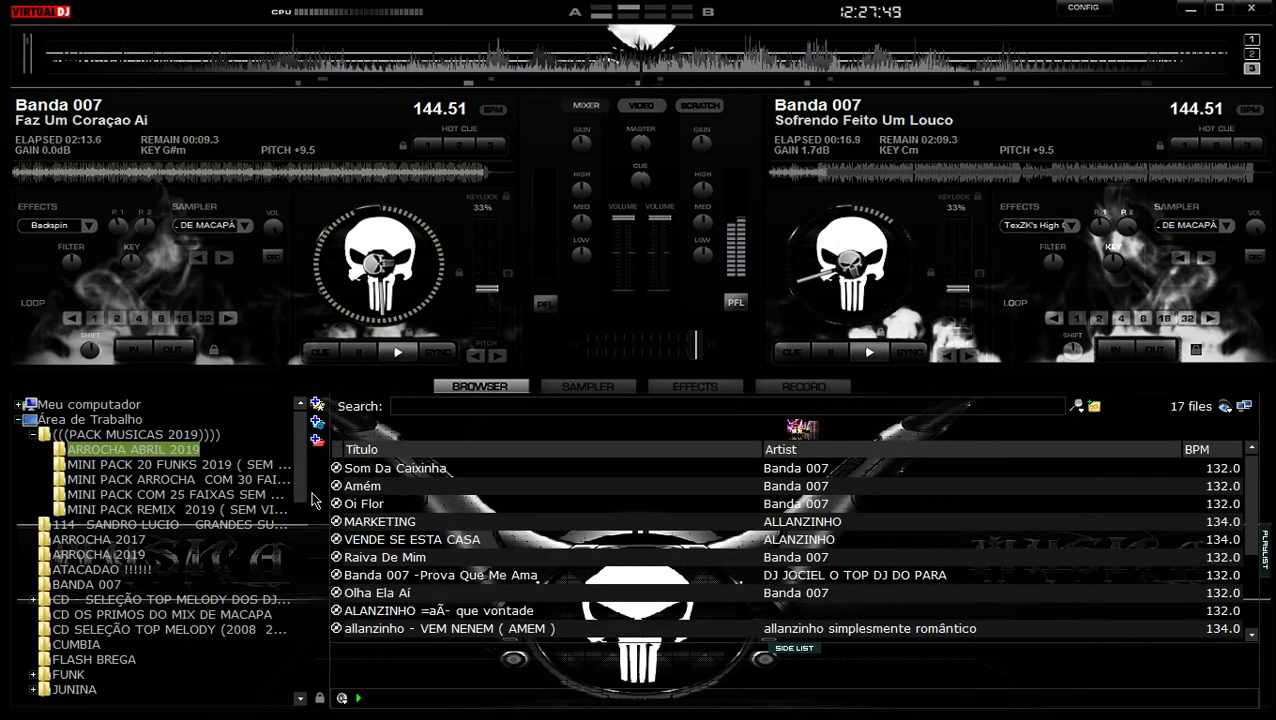
double_click(438, 490)
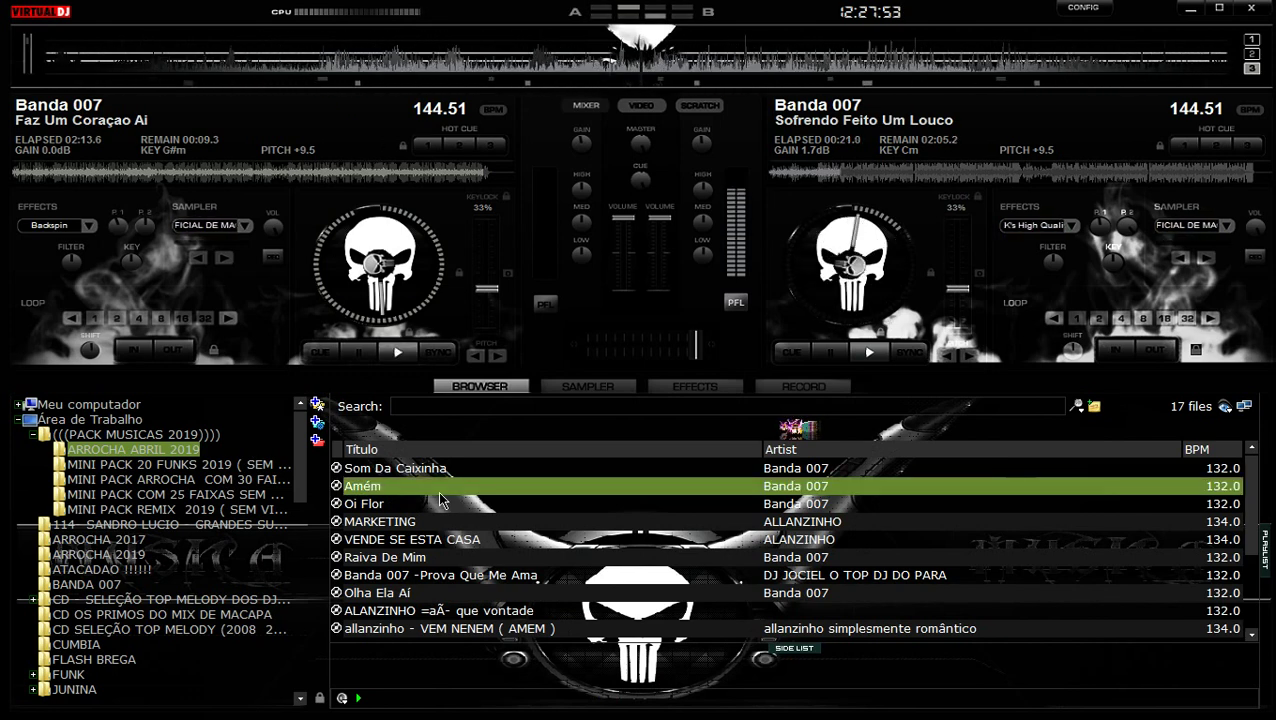
click(436, 354)
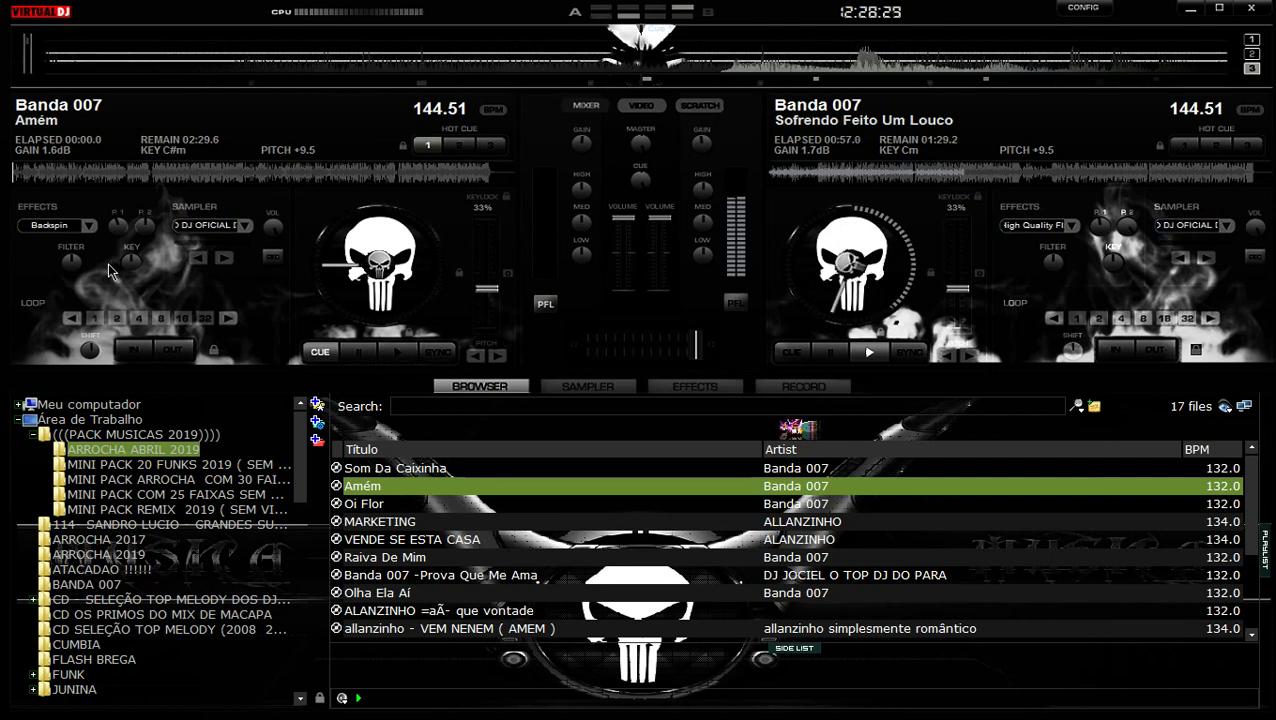
- Set a 4-beat loop at the start of "Amém", start deck 1 and sync it to the track playing on deck 2
click(139, 318)
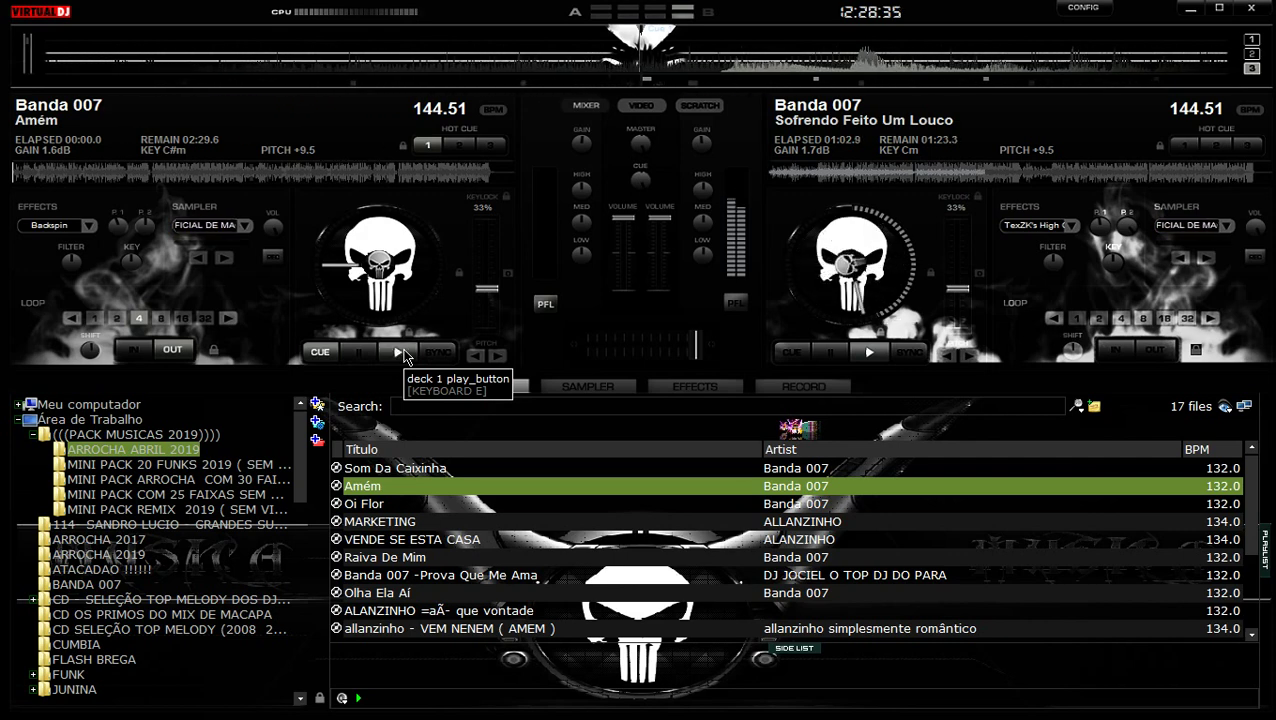
click(404, 356)
click(441, 356)
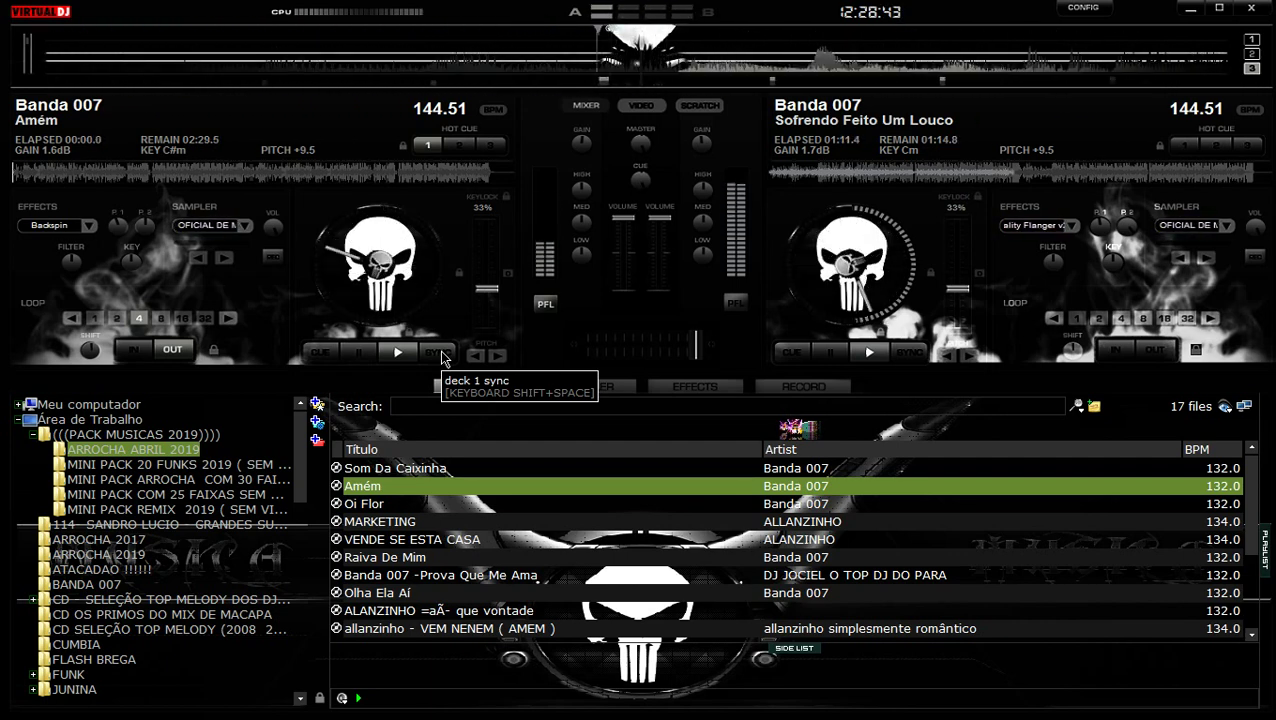
click(441, 356)
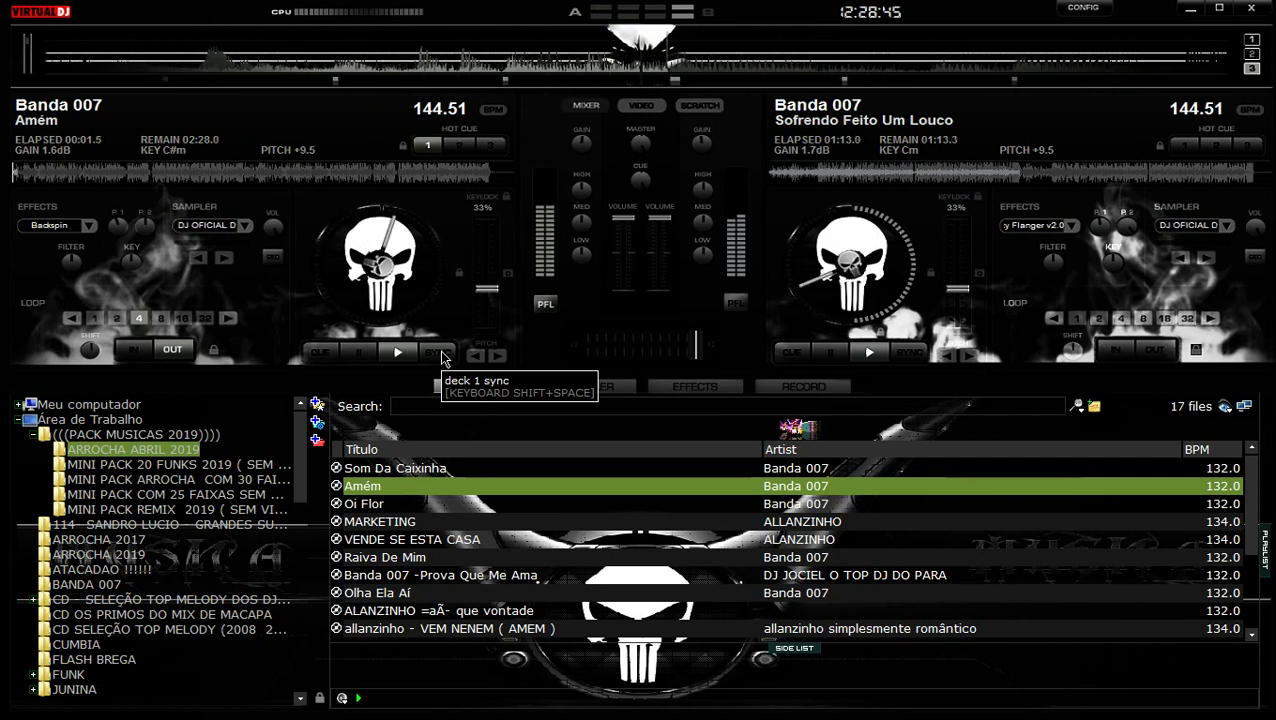
click(441, 356)
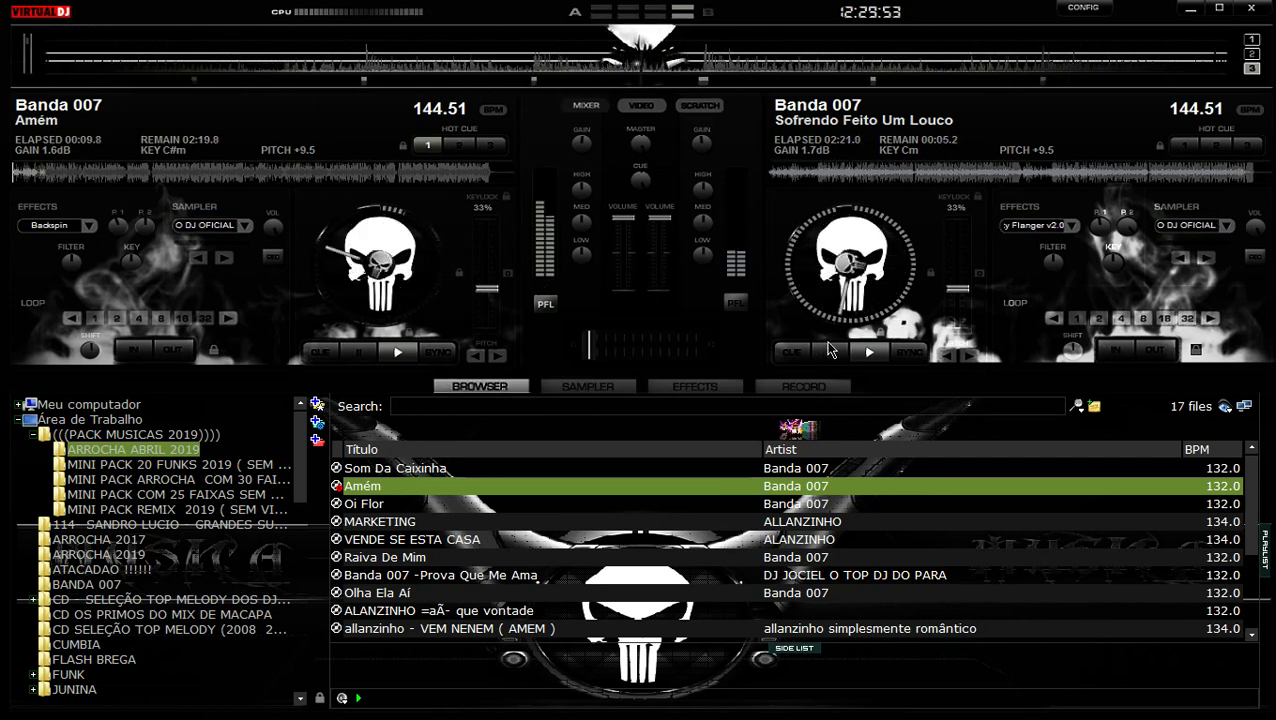
- Play the "arrebenta papai - voz" sample over the mix and return to the track list
click(580, 386)
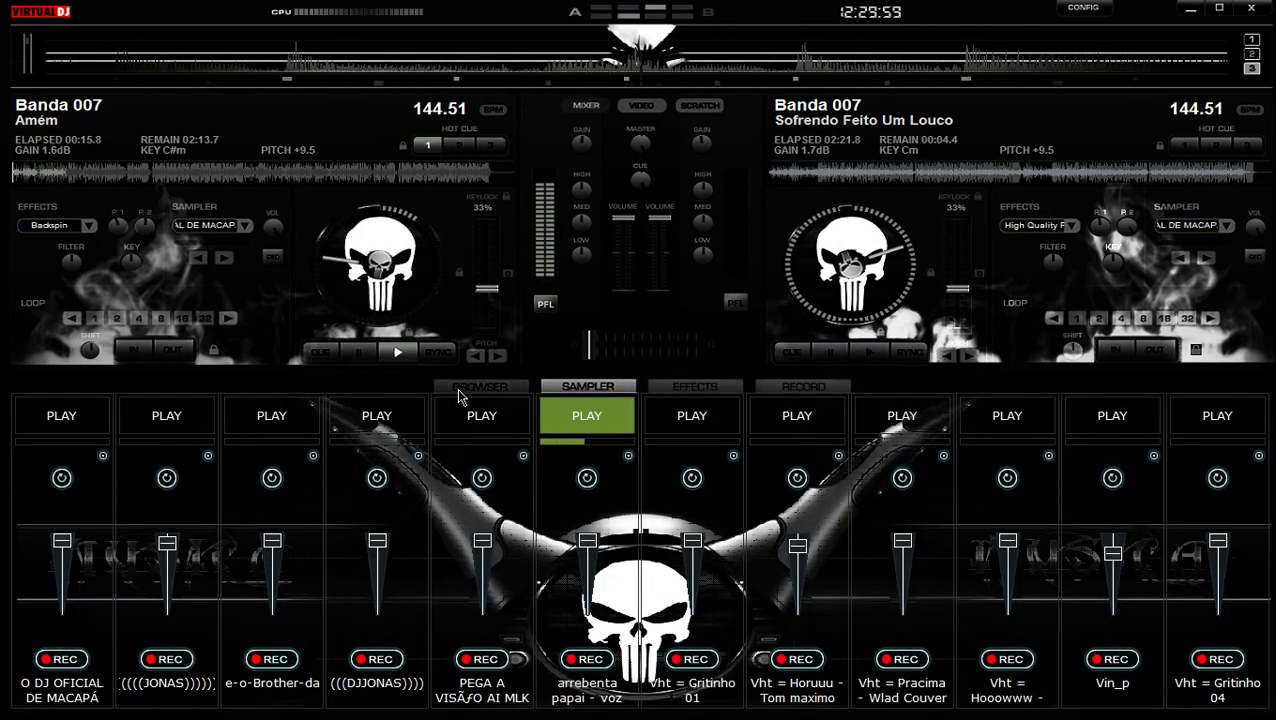
click(458, 389)
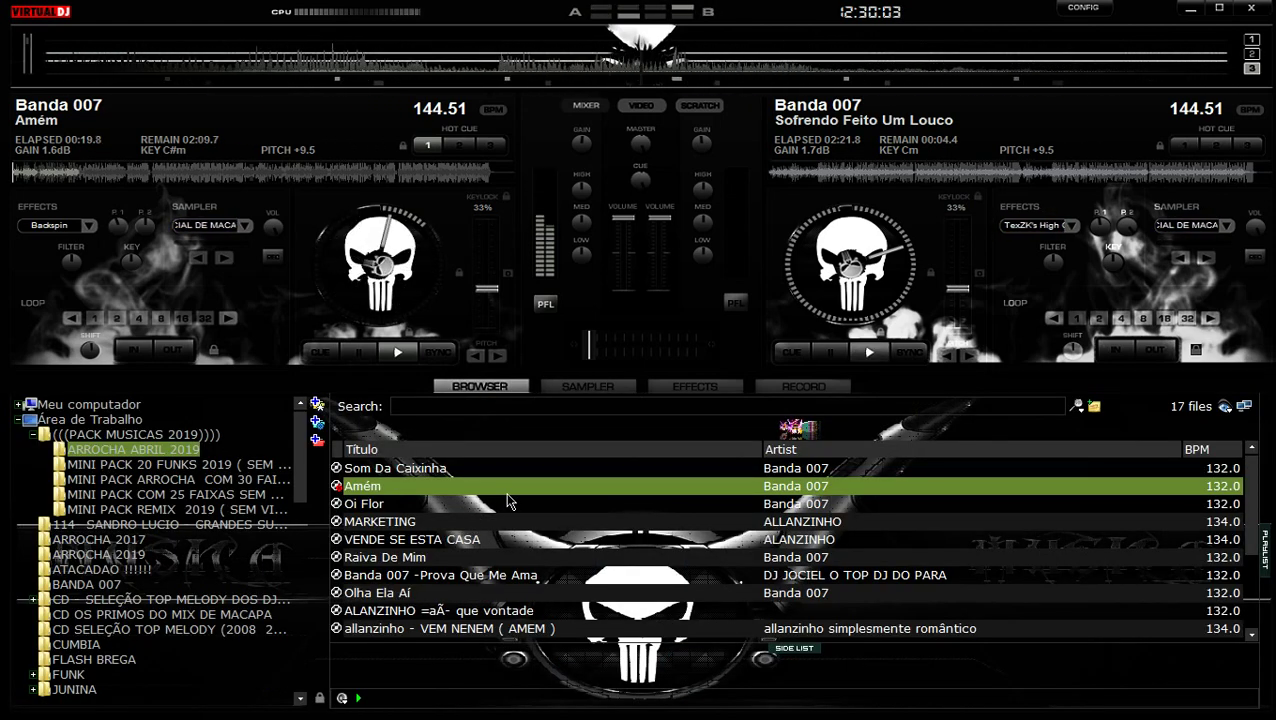
- Load "Olha Ela Aí" by Banda 007 onto deck 2 and match its tempo to deck 1
click(481, 594)
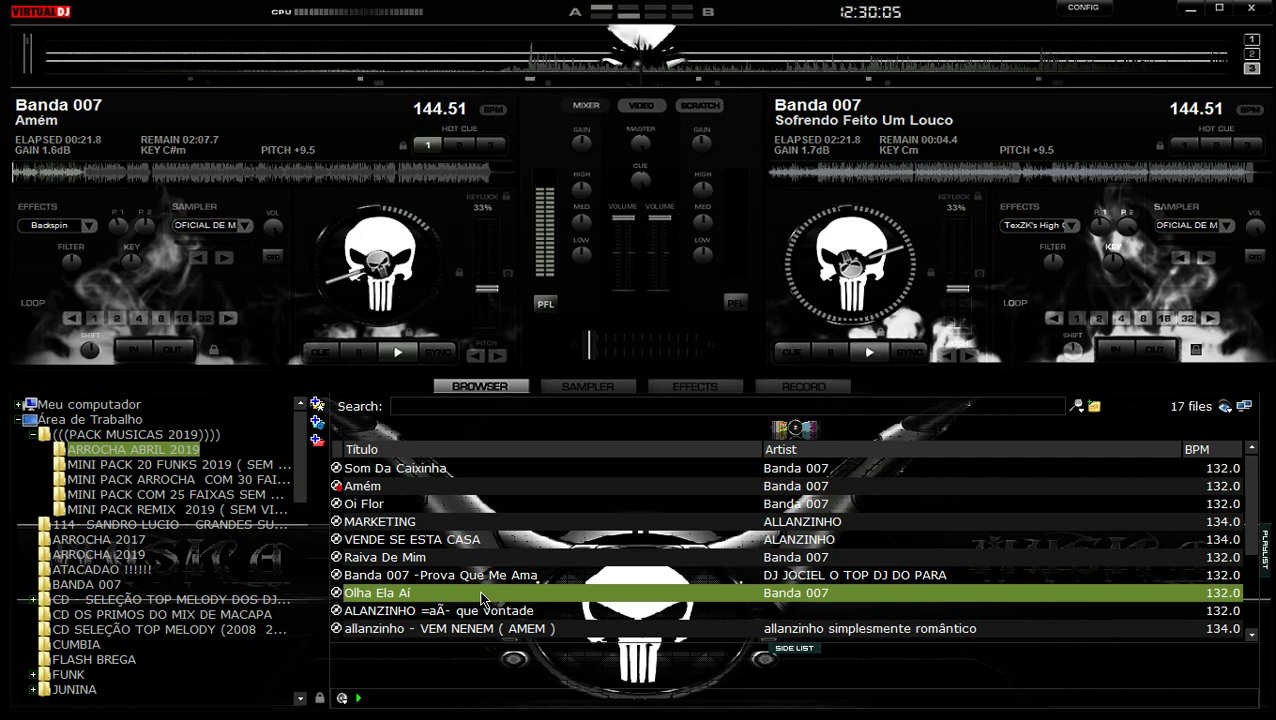
drag(481, 598, 850, 260)
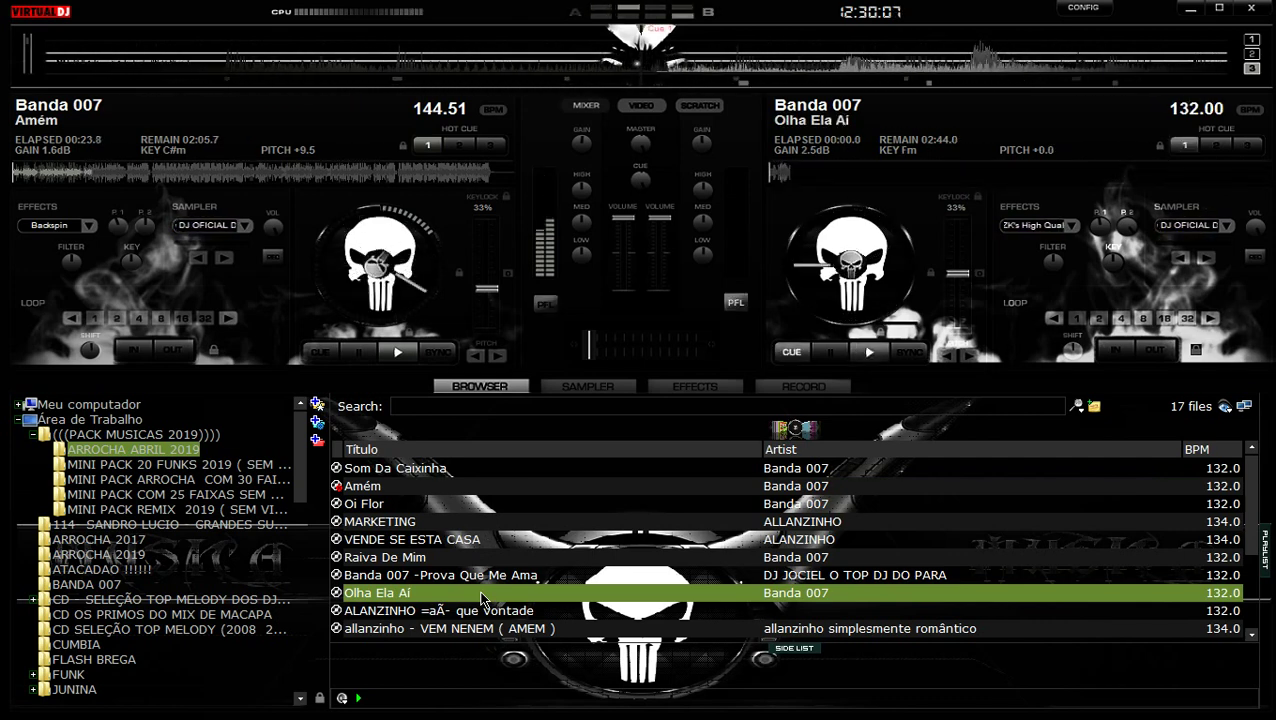
click(908, 352)
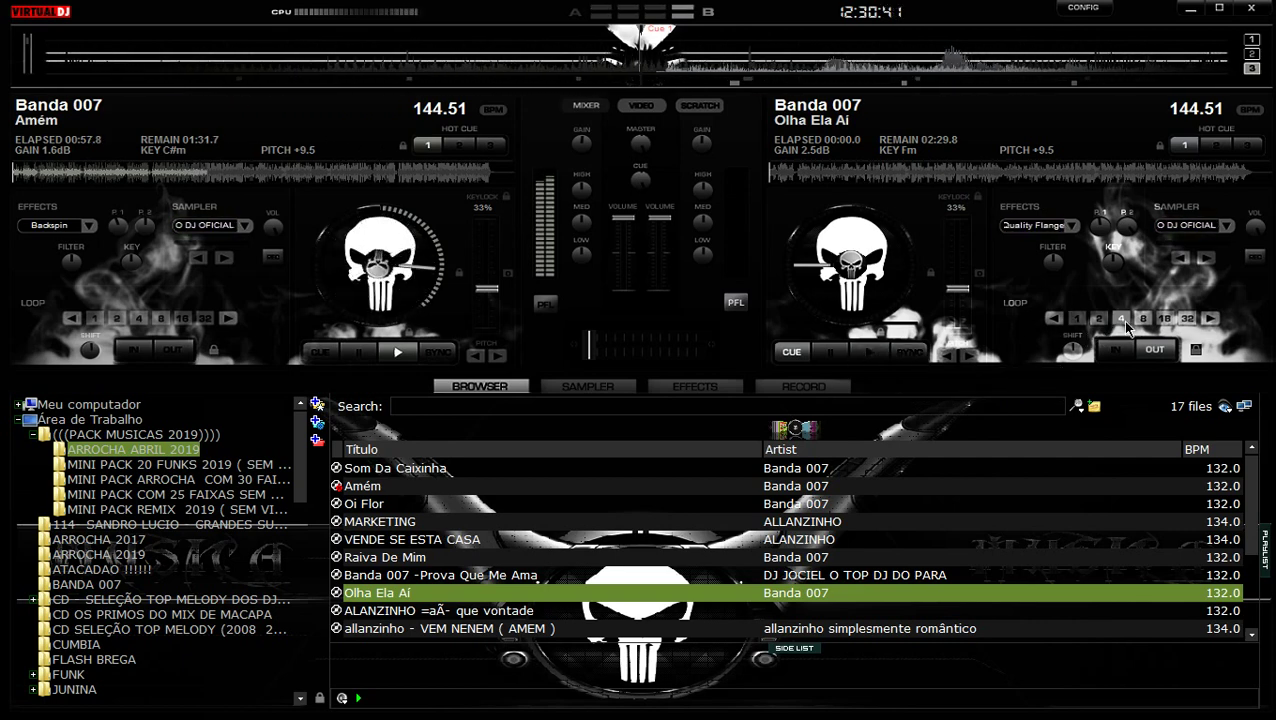
- Start "Olha Ela Aí" on deck 2 in a 4-beat loop and sync its beat to deck 1
click(870, 353)
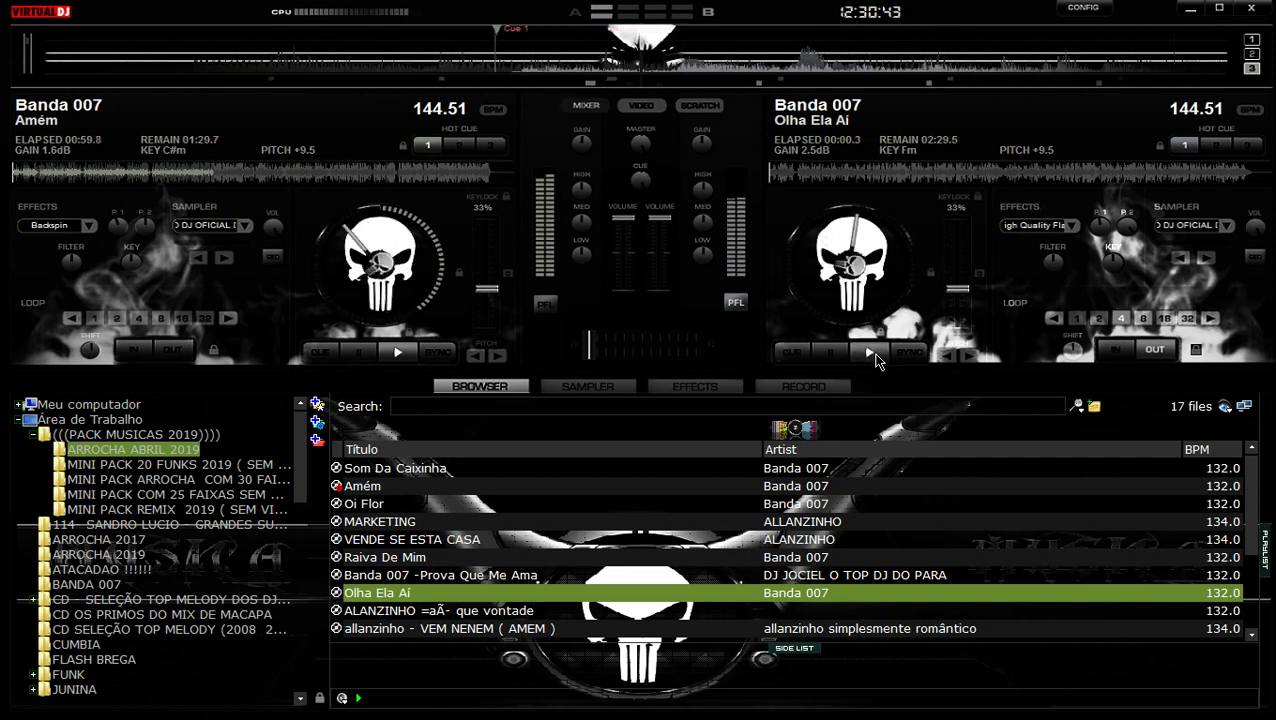
click(910, 353)
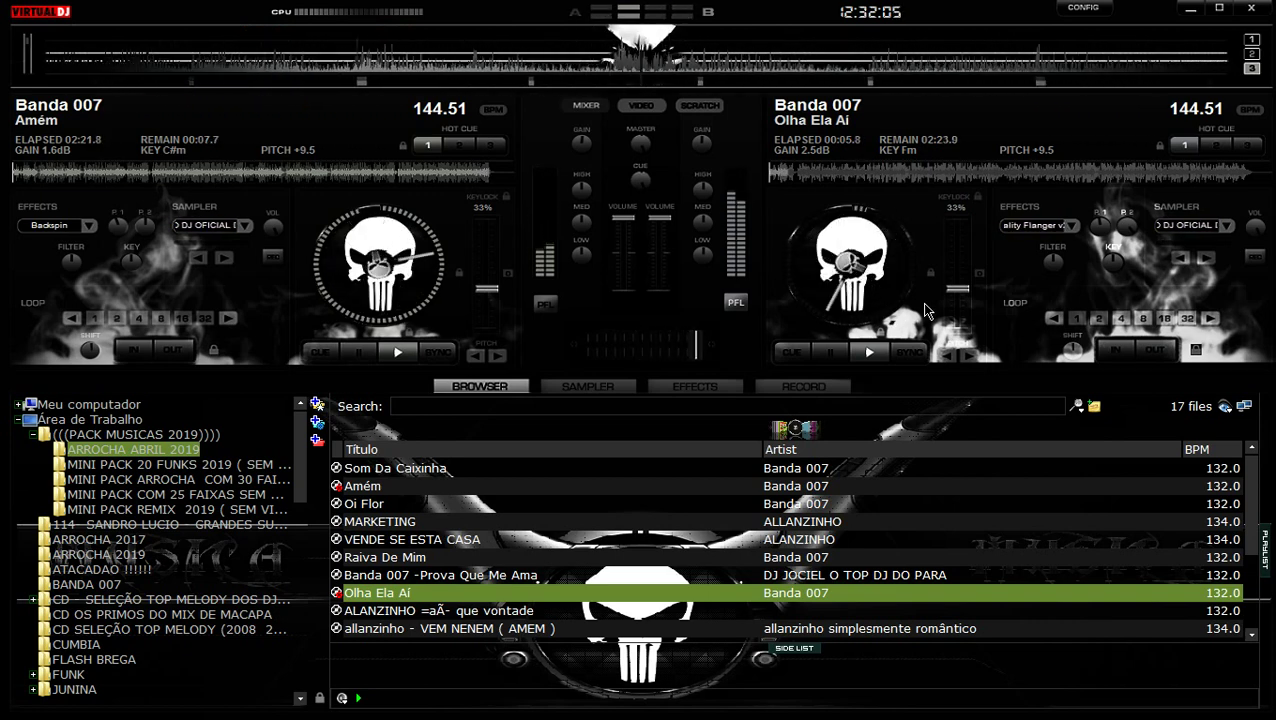
- Pause deck 1, then play the DJ-name drop in the fourth sampler slot and the "Vht = Gritinho 01" sample over deck 2
click(354, 353)
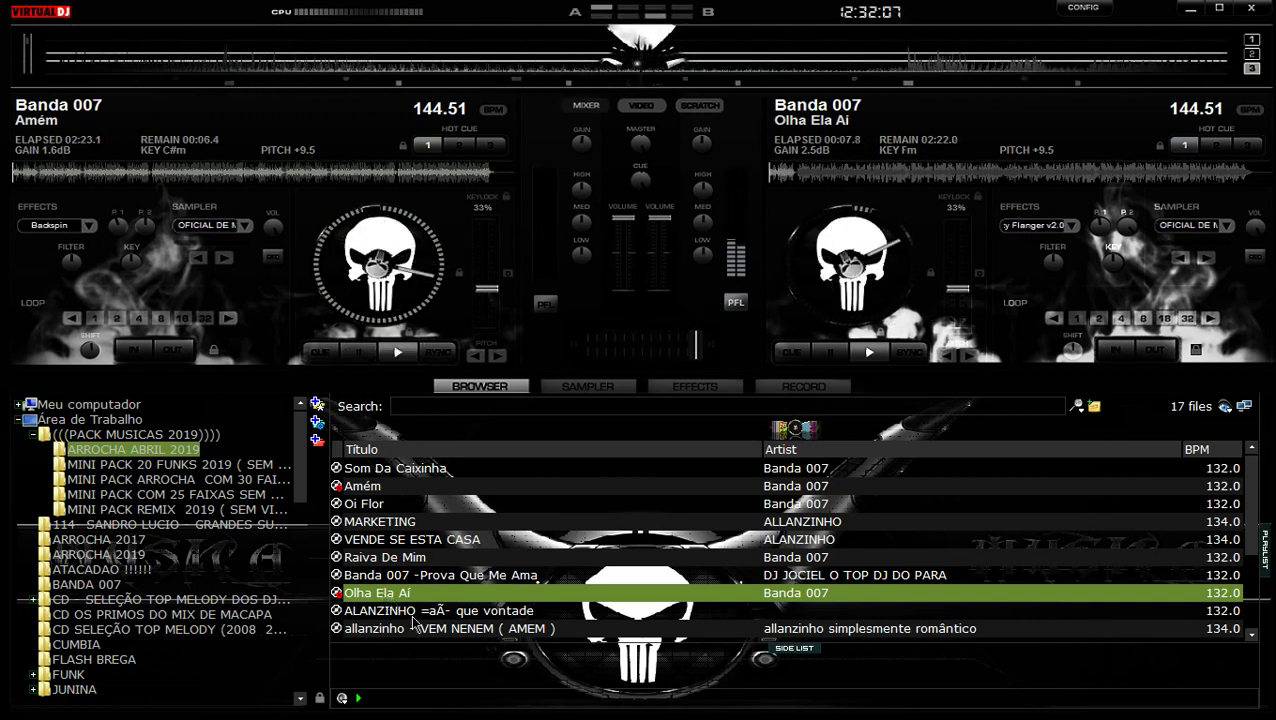
click(573, 389)
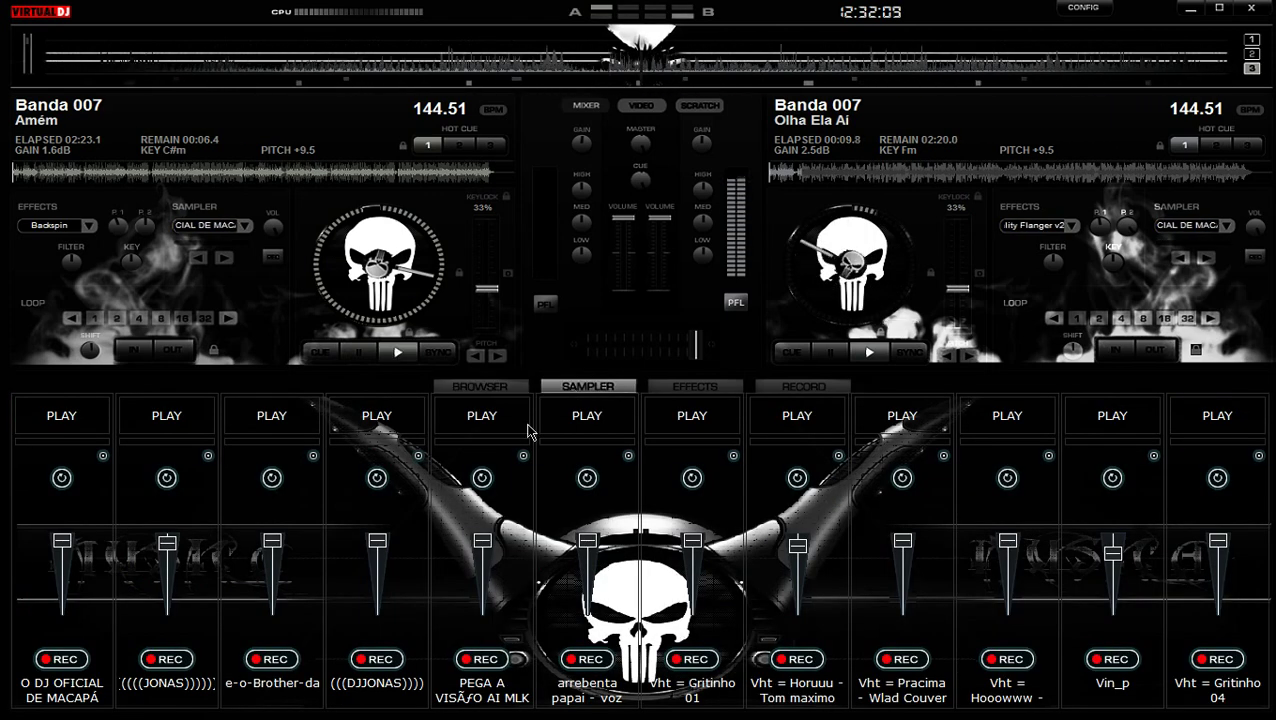
click(378, 420)
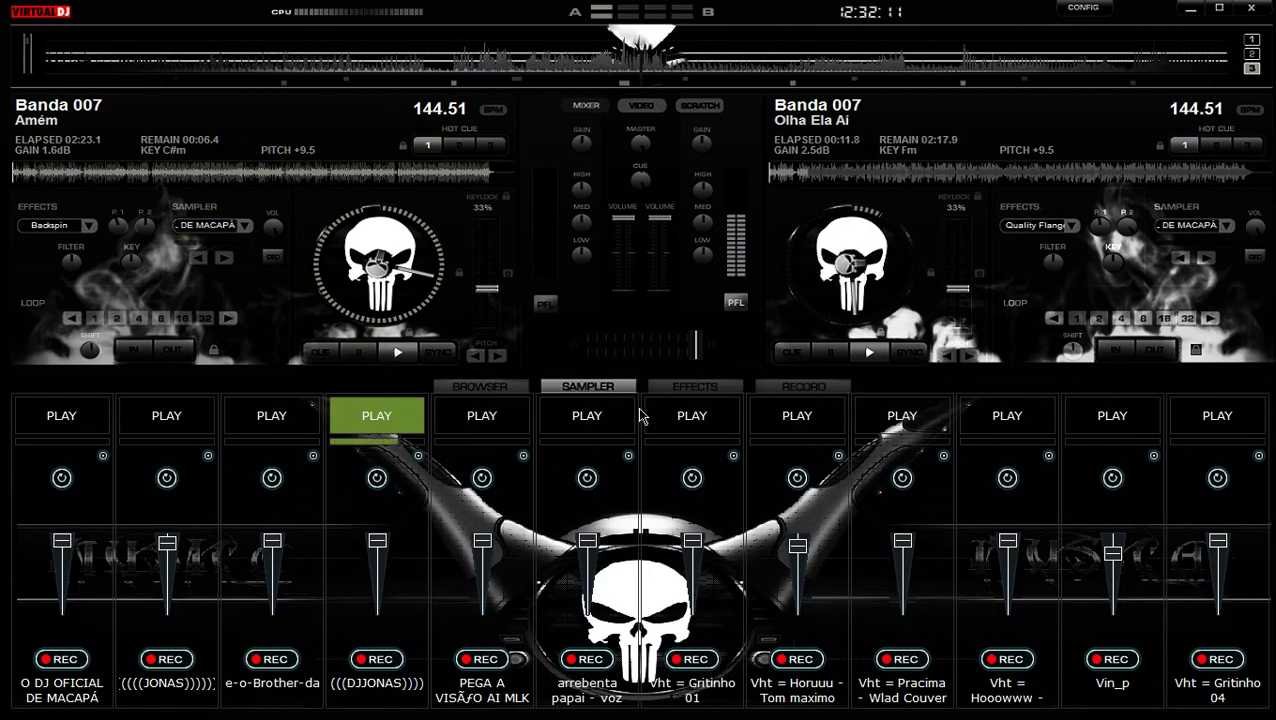
click(676, 420)
click(483, 386)
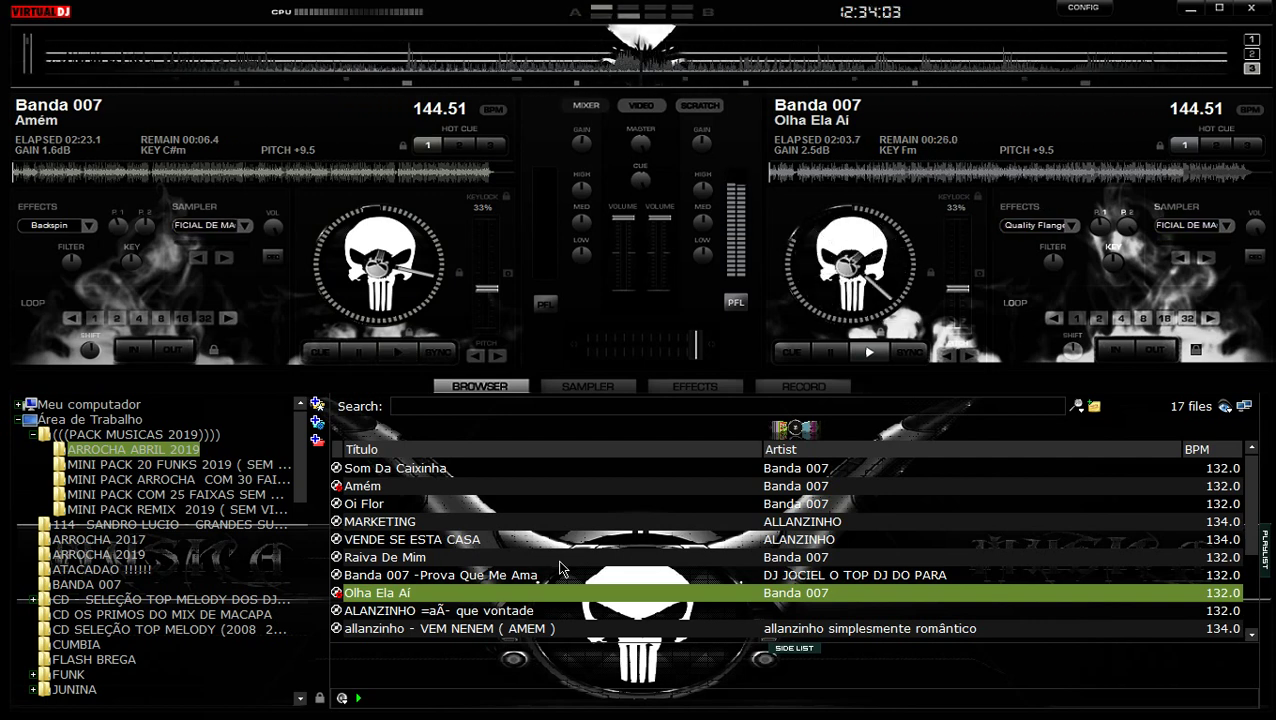
click(790, 388)
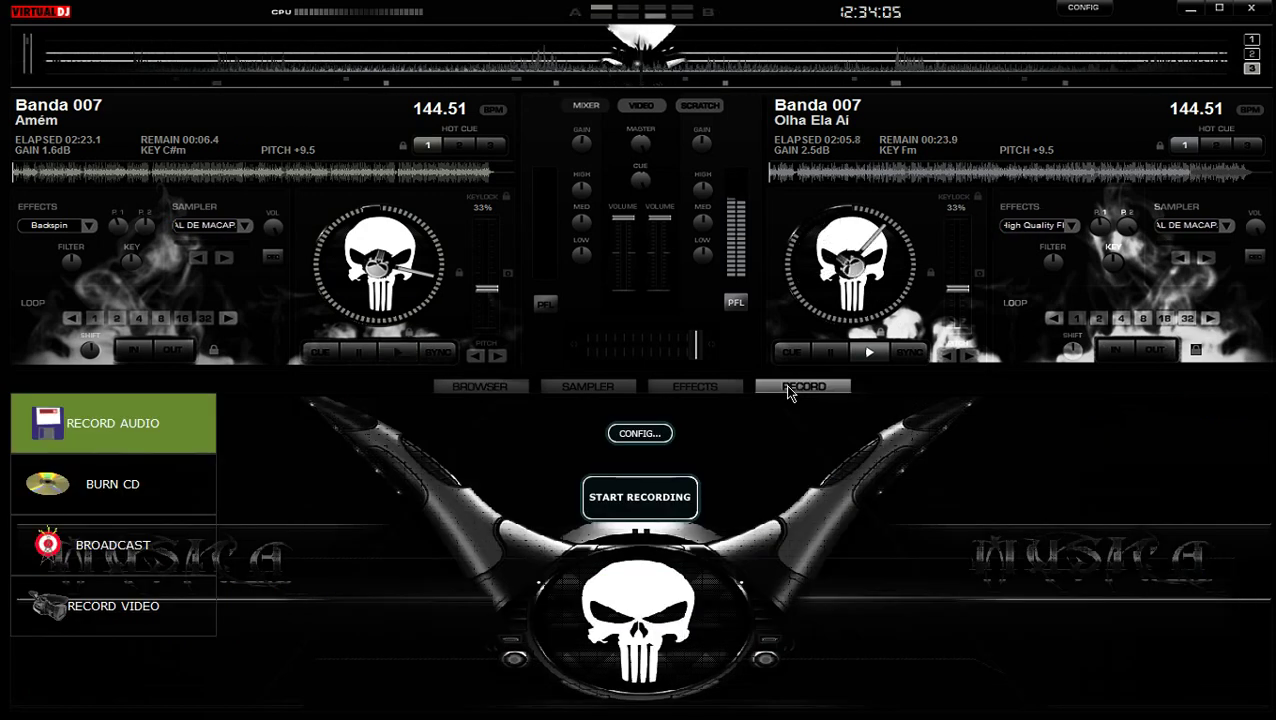
click(468, 389)
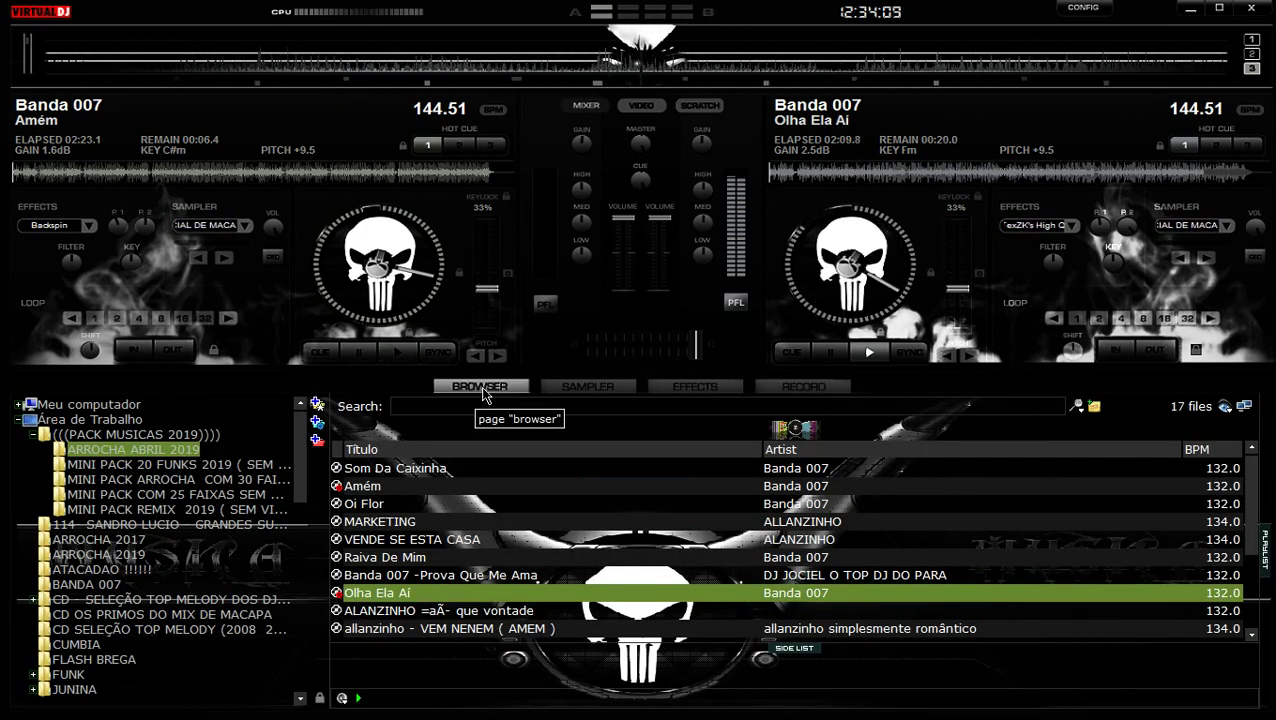